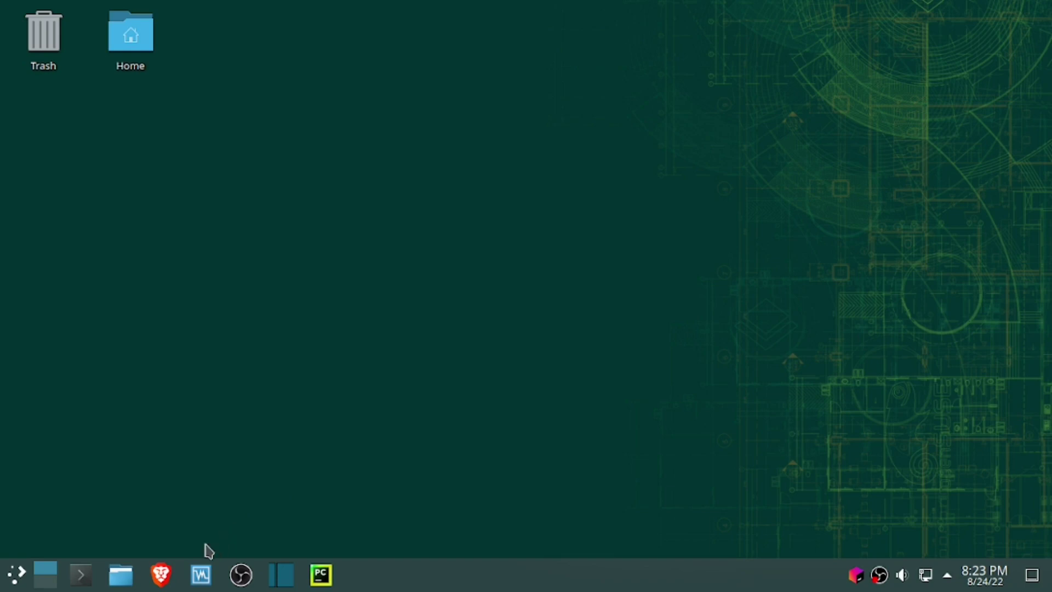
Open the Brave browser, search for "debian iso download" and open Debian's page on downloading CD/DVD images via HTTP/FTP.
click(160, 580)
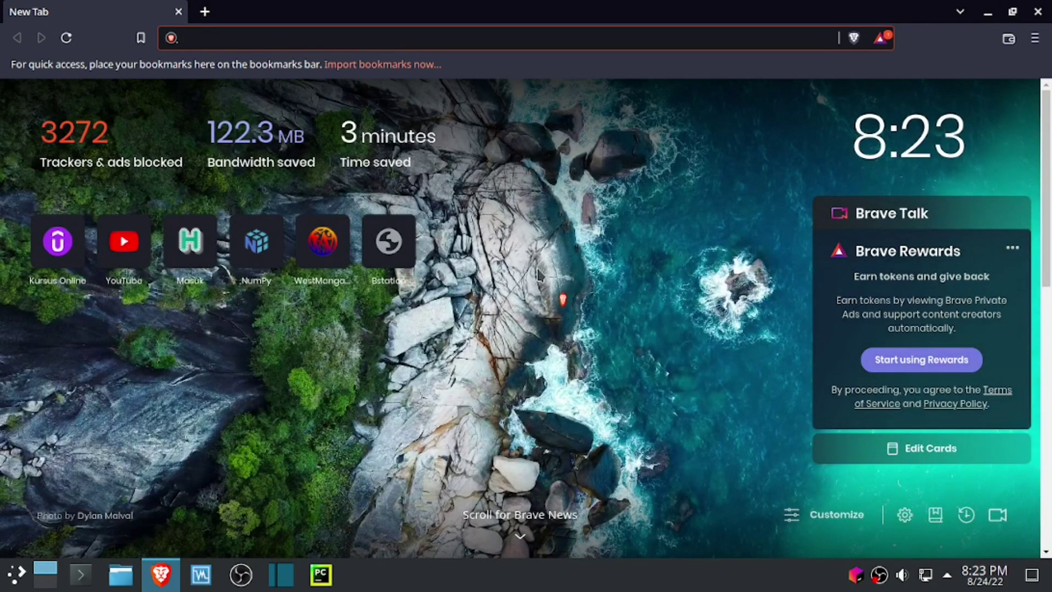
text(debian iso download)
key(Return)
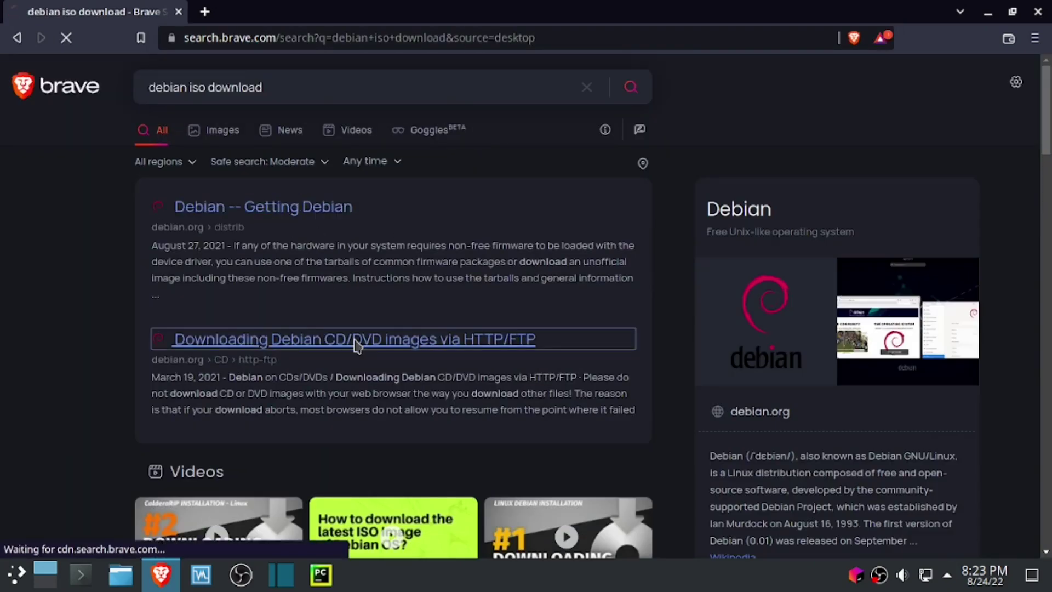
click(355, 341)
Download debian-11.4.0-amd64-DVD-1.iso from the stable release's amd64 DVD images and save it in the Downloads folder.
scroll(359, 328, down, 1)
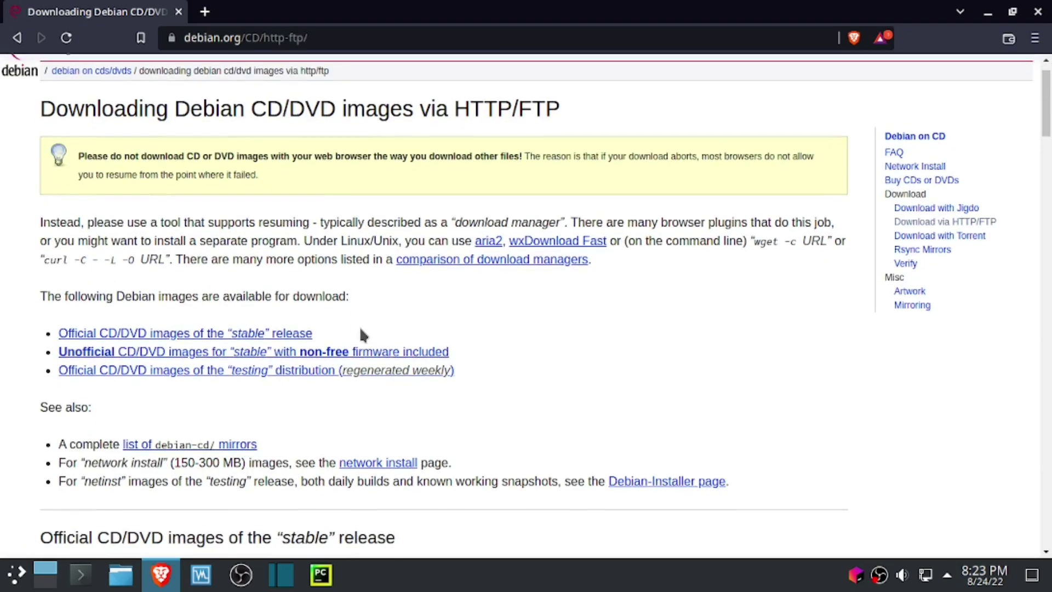
click(252, 331)
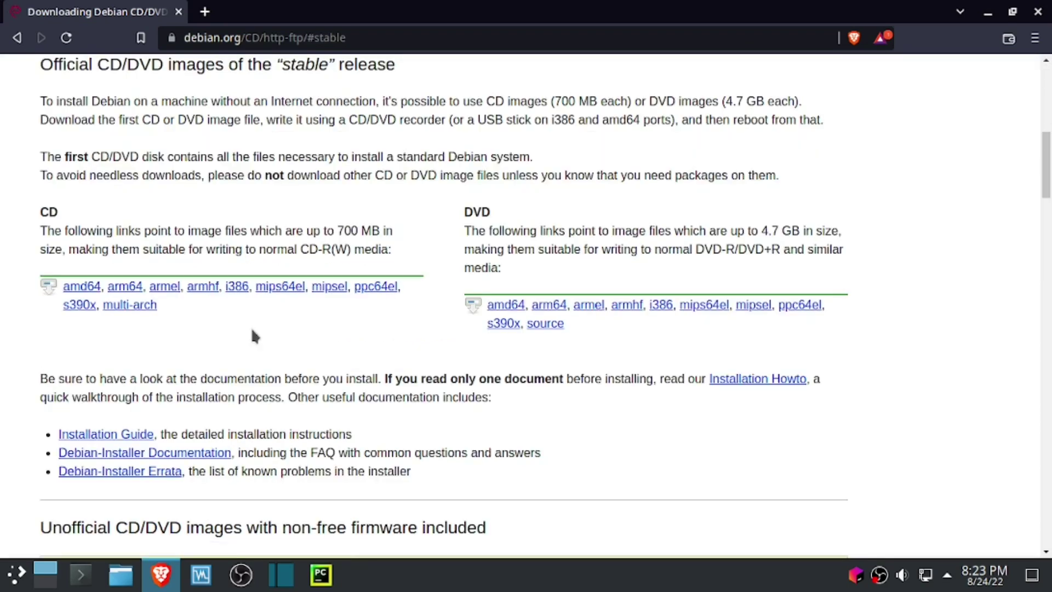
click(502, 310)
scroll(507, 313, down, 3)
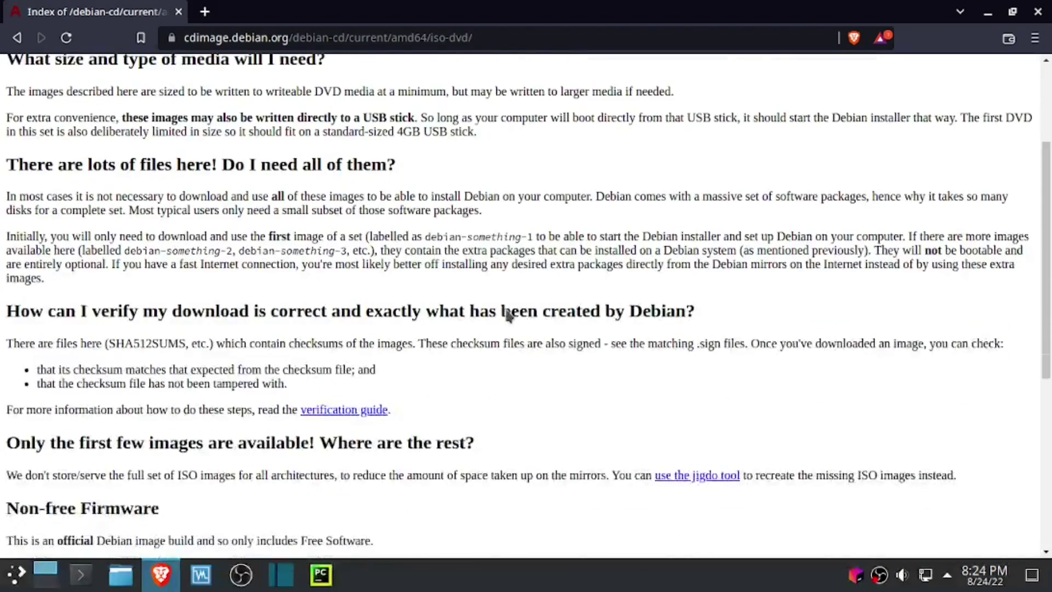
scroll(507, 313, down, 6)
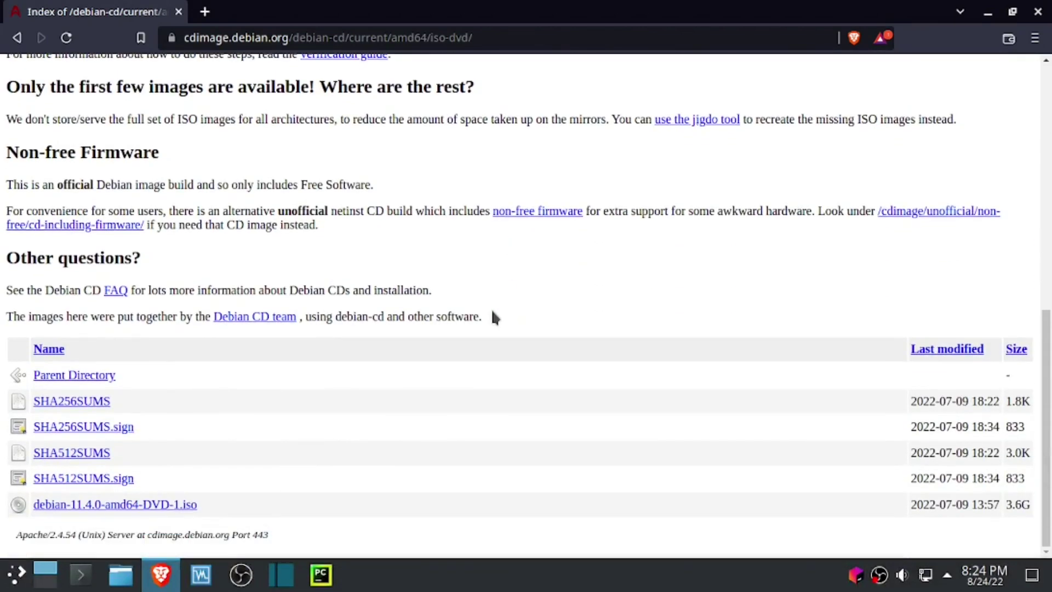
click(183, 503)
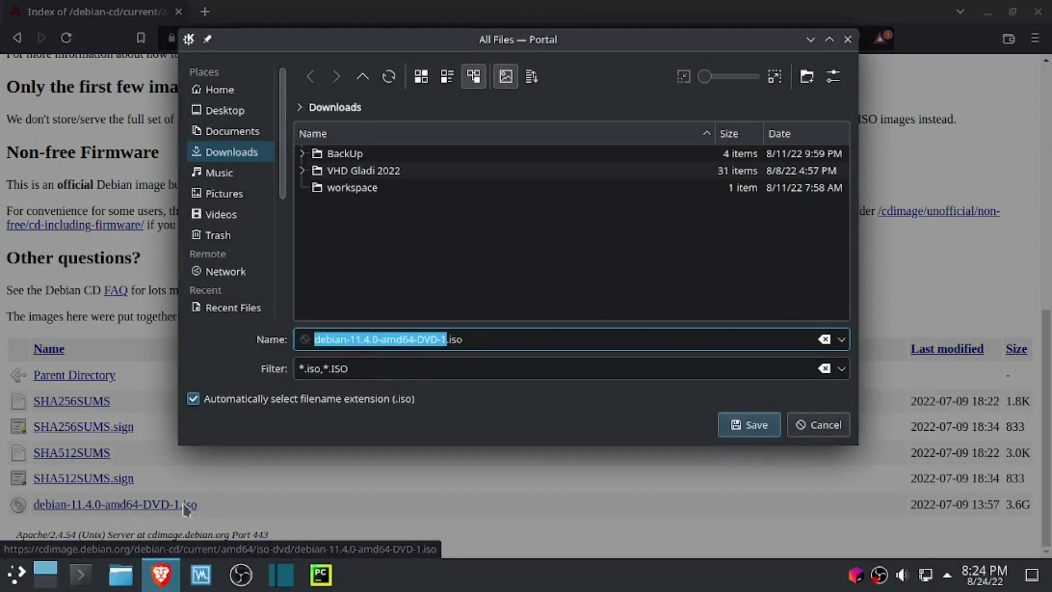
click(753, 426)
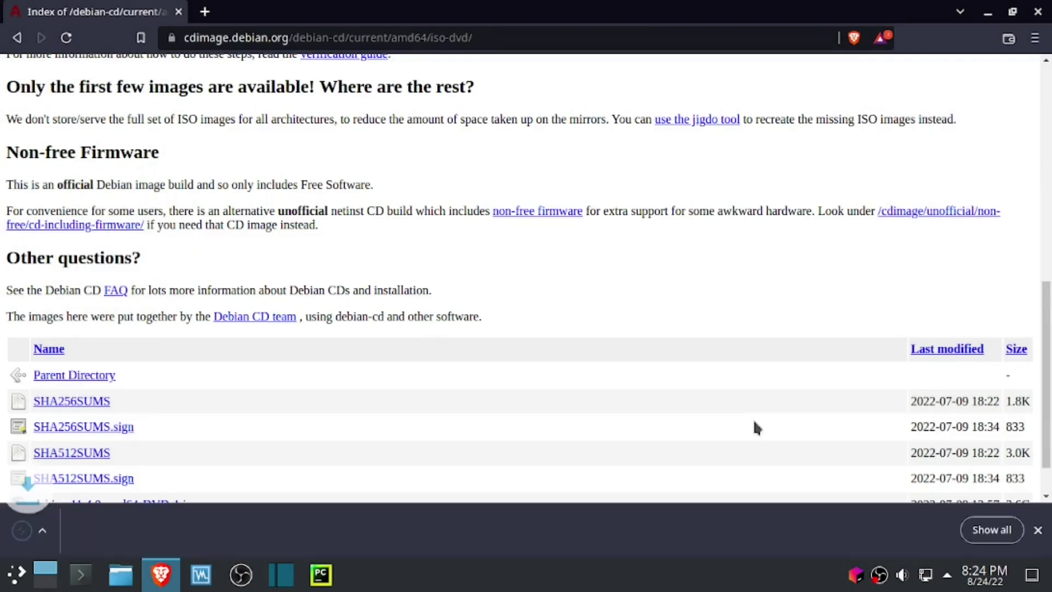
Check the ISO download in the browser's downloads list and close the browser with all its tabs.
key(ctrl+j)
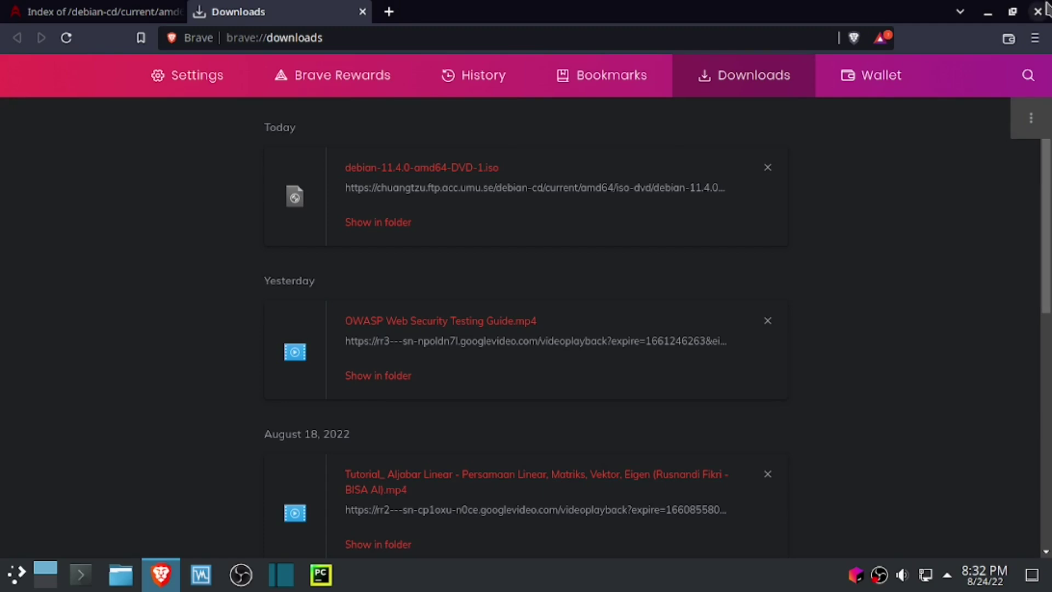
click(1038, 11)
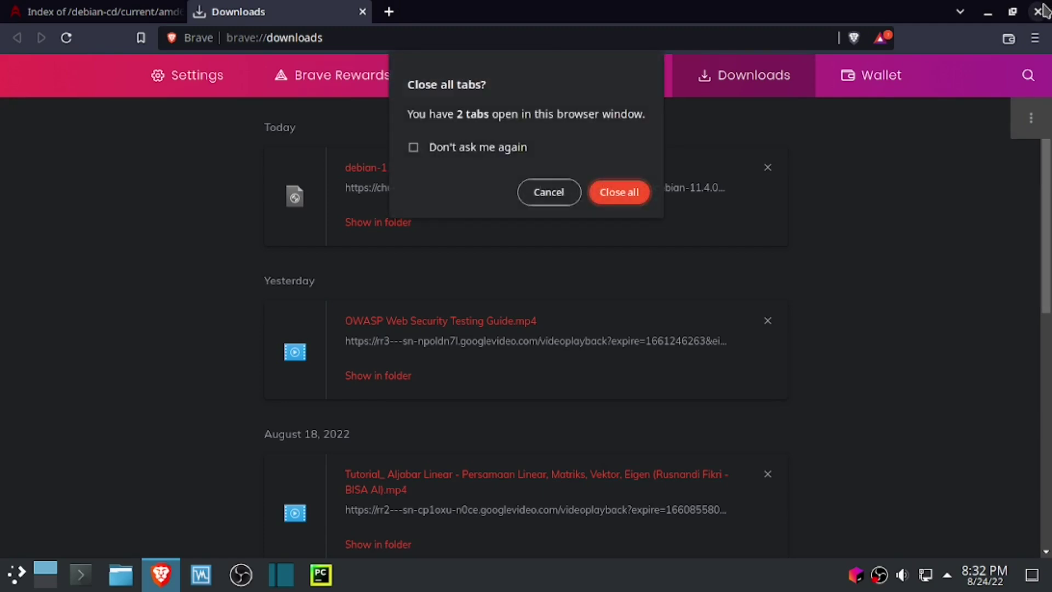
click(624, 203)
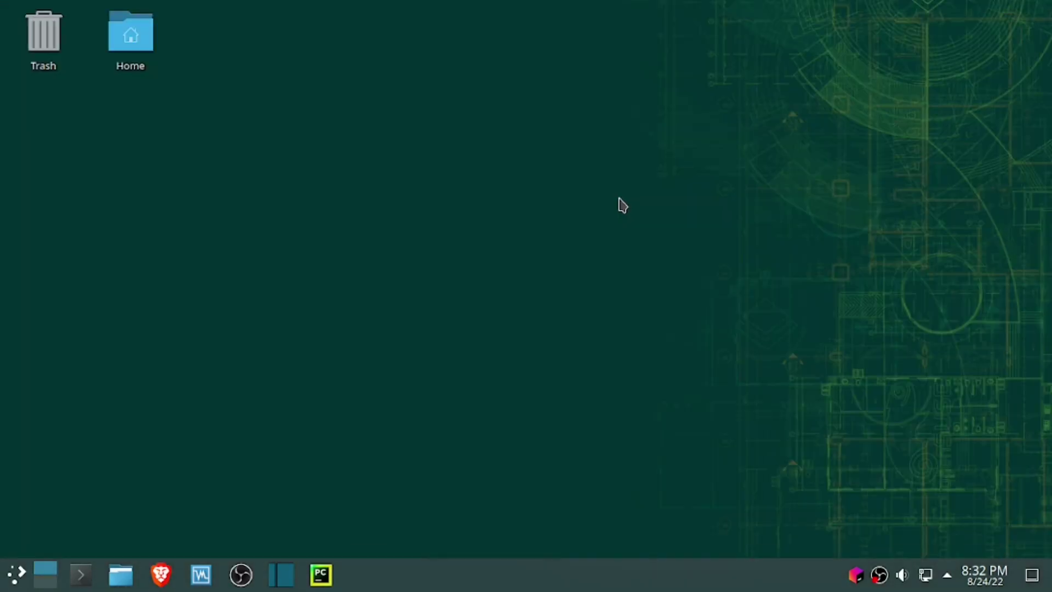
Switch to VirtualBox and set up a new virtual machine named Debian, type Linux, version Debian (64-bit), with 1024 MB of memory.
click(203, 575)
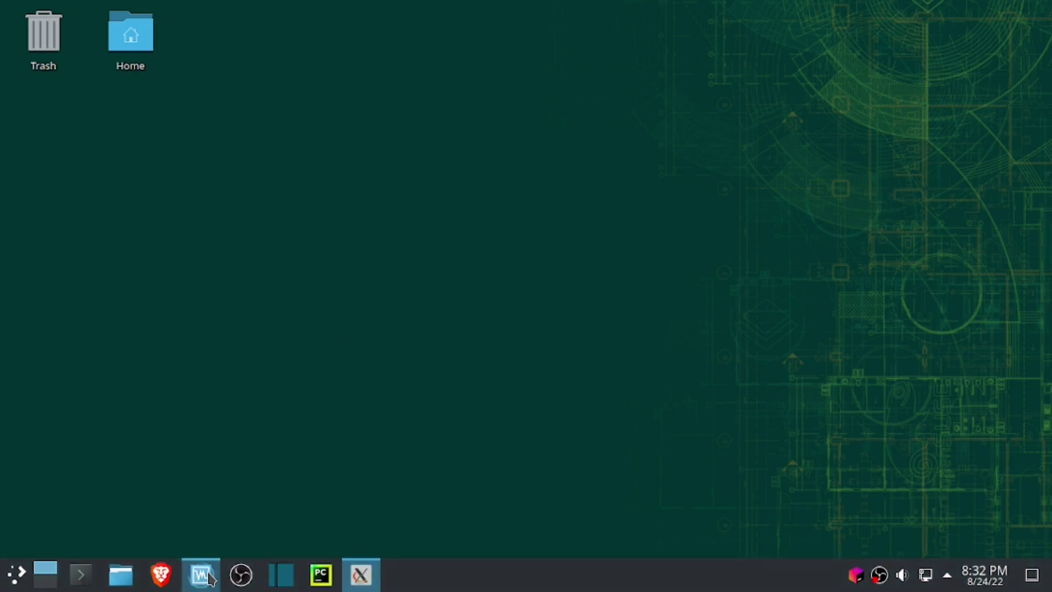
mouse_move(210, 578)
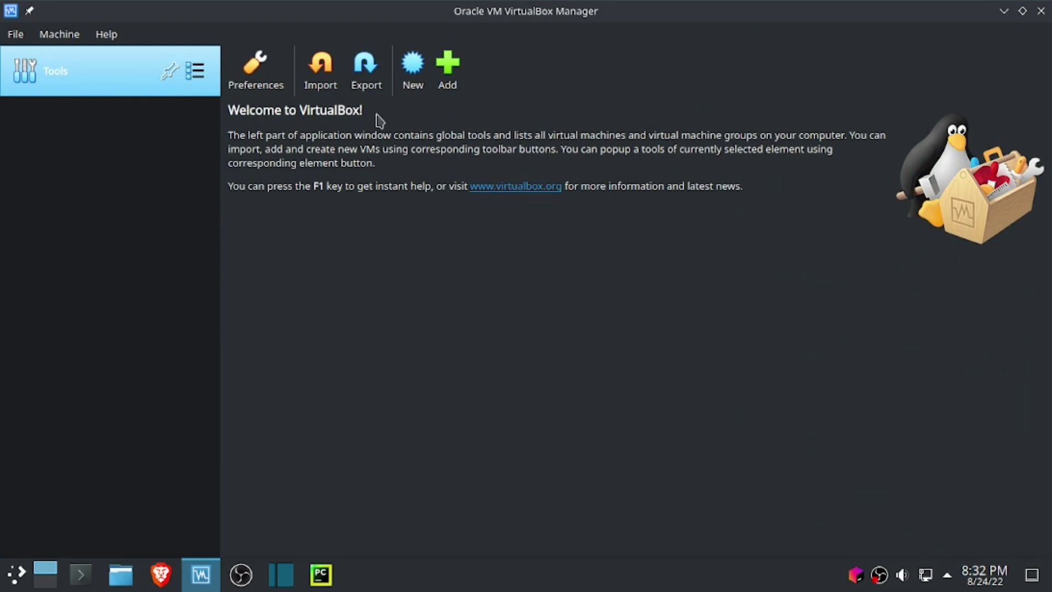
click(412, 87)
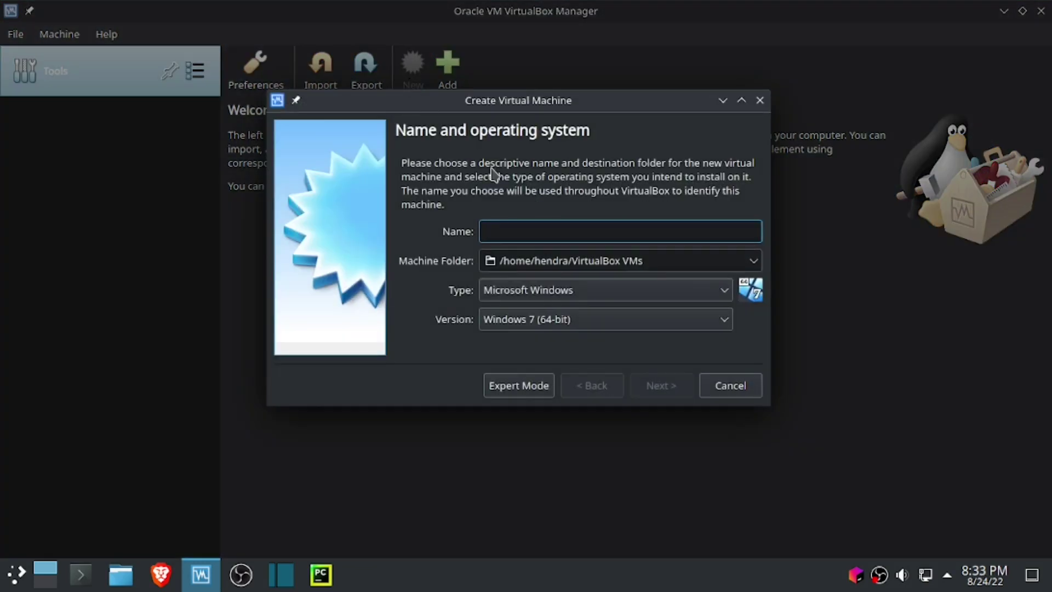
text(Debian)
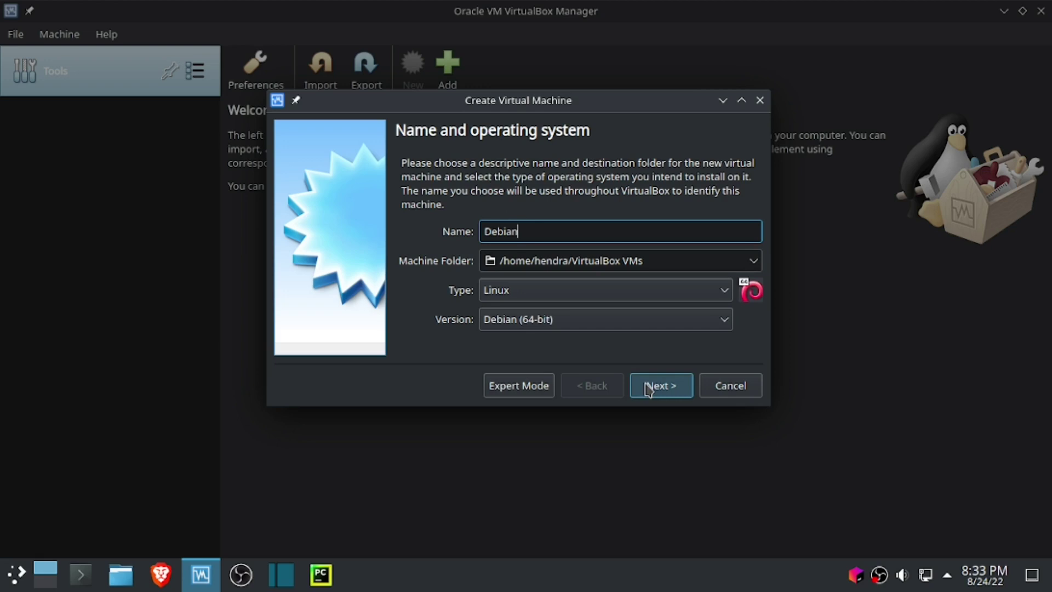
click(667, 296)
click(668, 299)
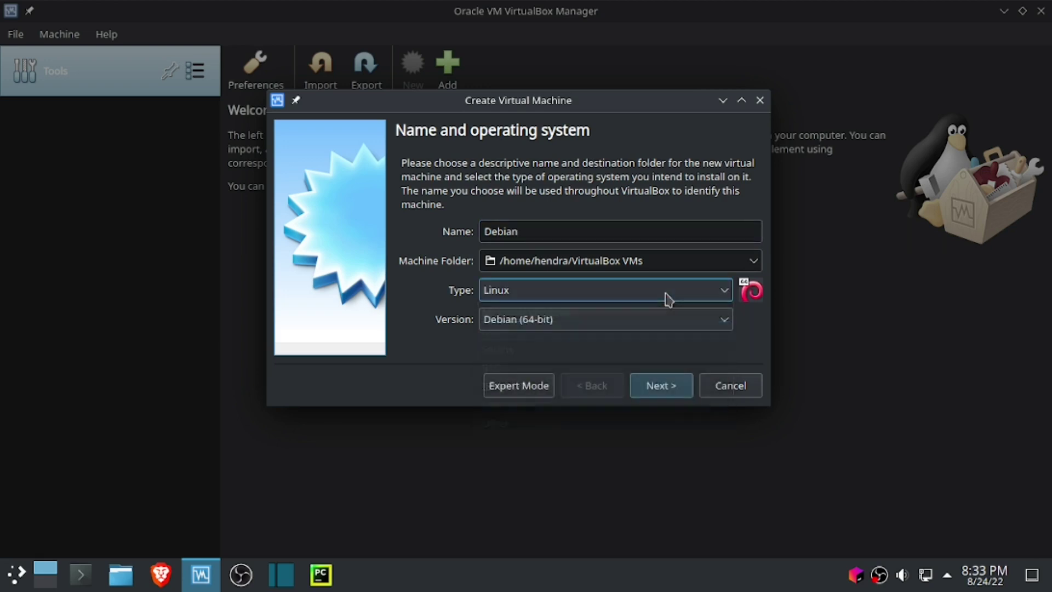
click(661, 327)
click(661, 329)
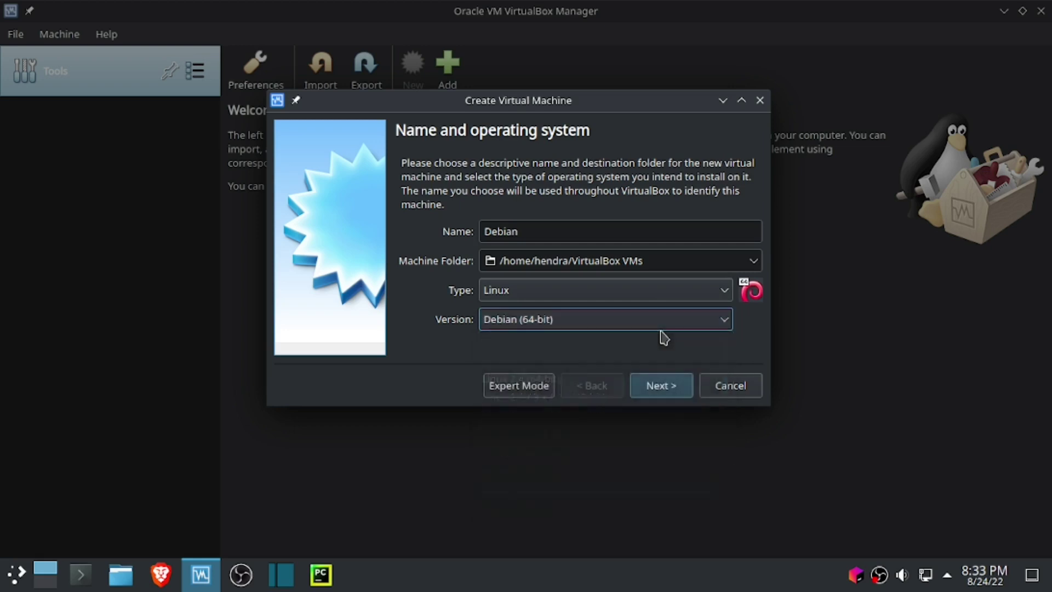
click(671, 388)
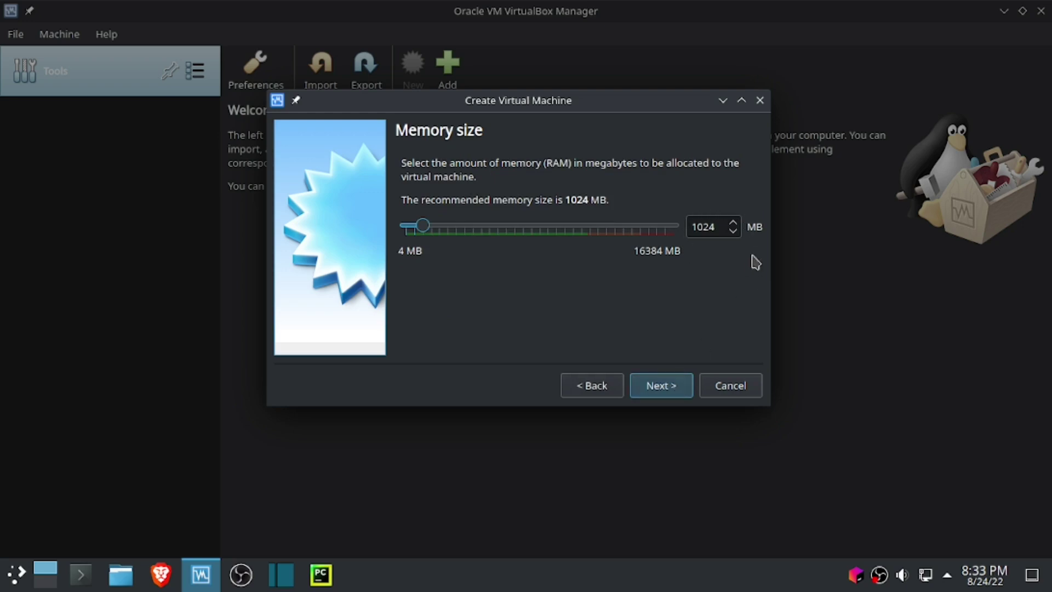
click(650, 403)
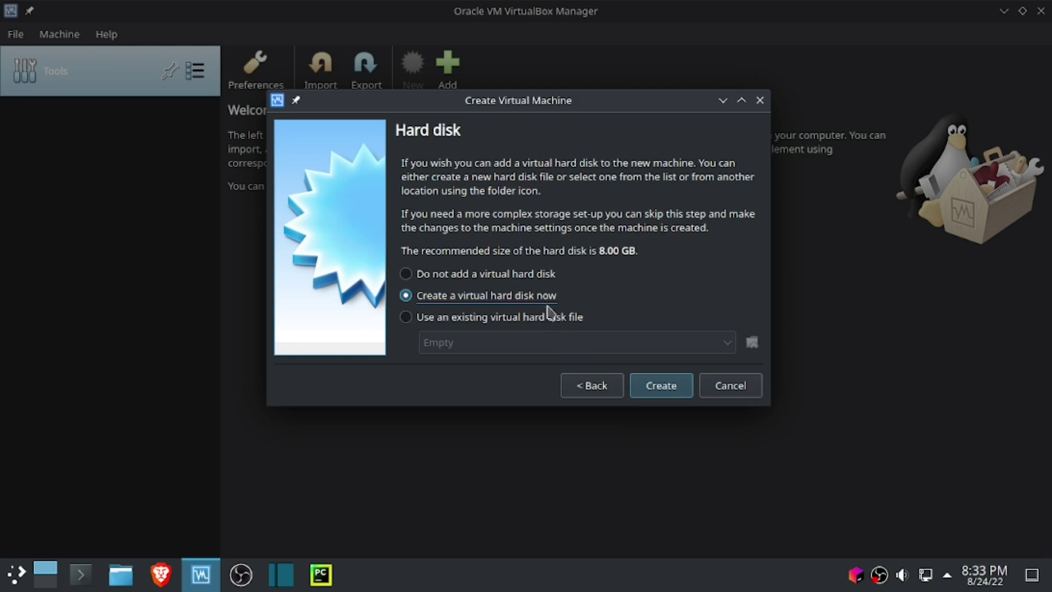
Create a new fixed-size VDI virtual hard disk of 4.00 GB for the Debian machine.
click(663, 388)
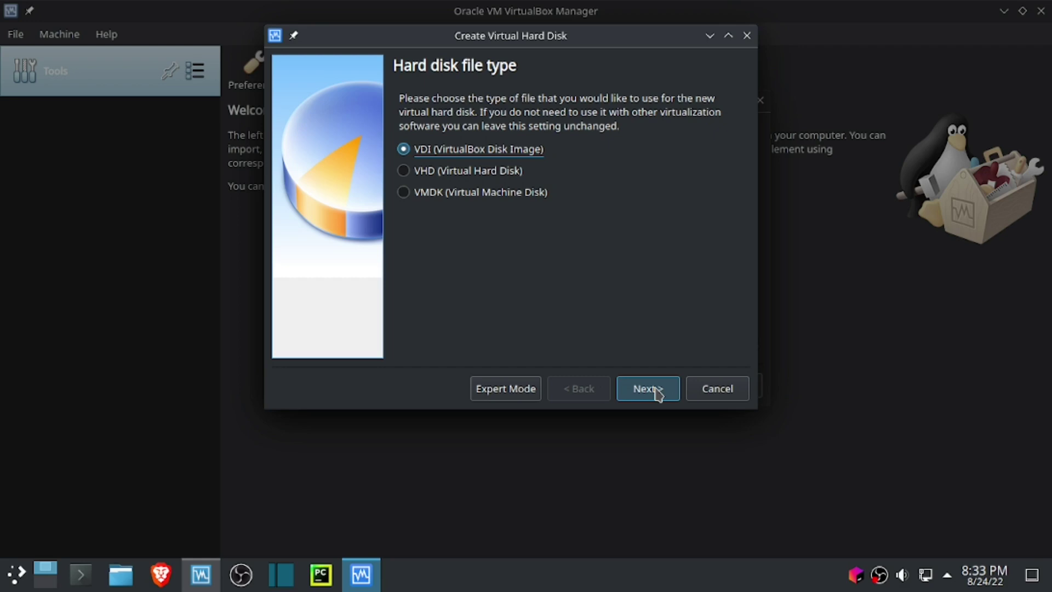
click(657, 393)
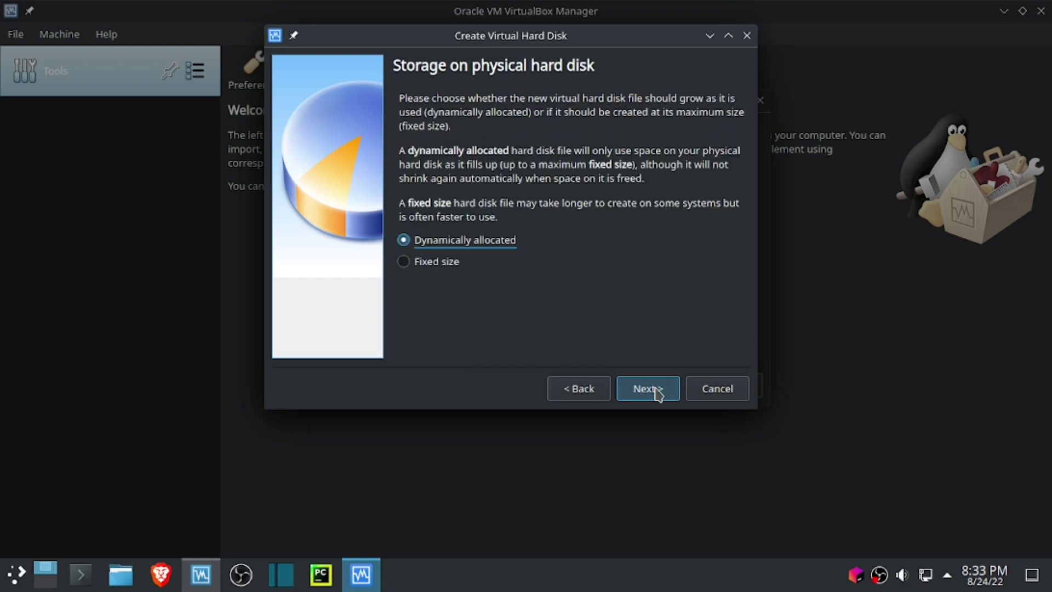
click(426, 269)
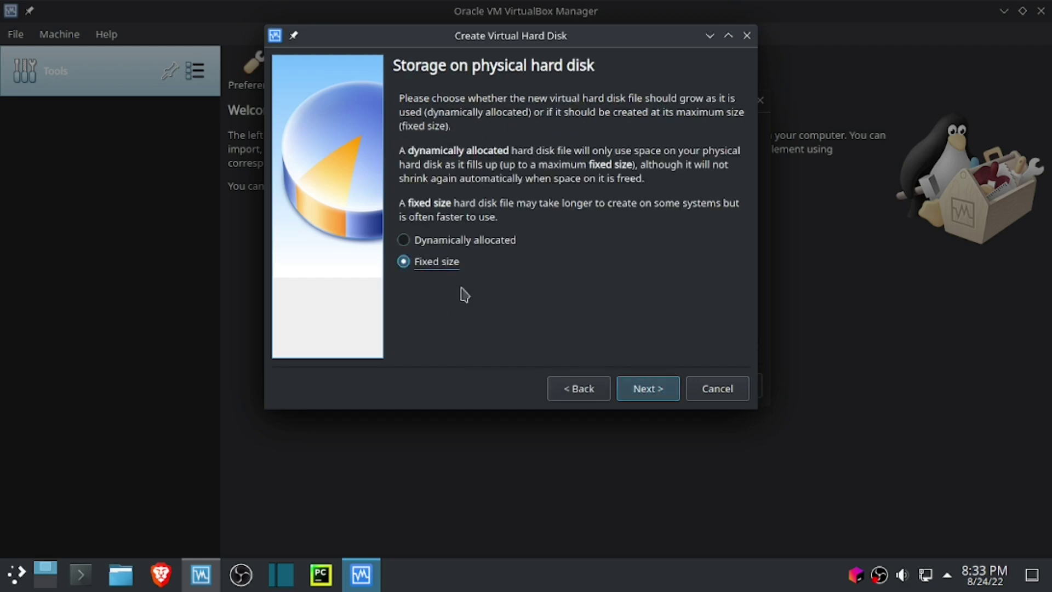
click(659, 402)
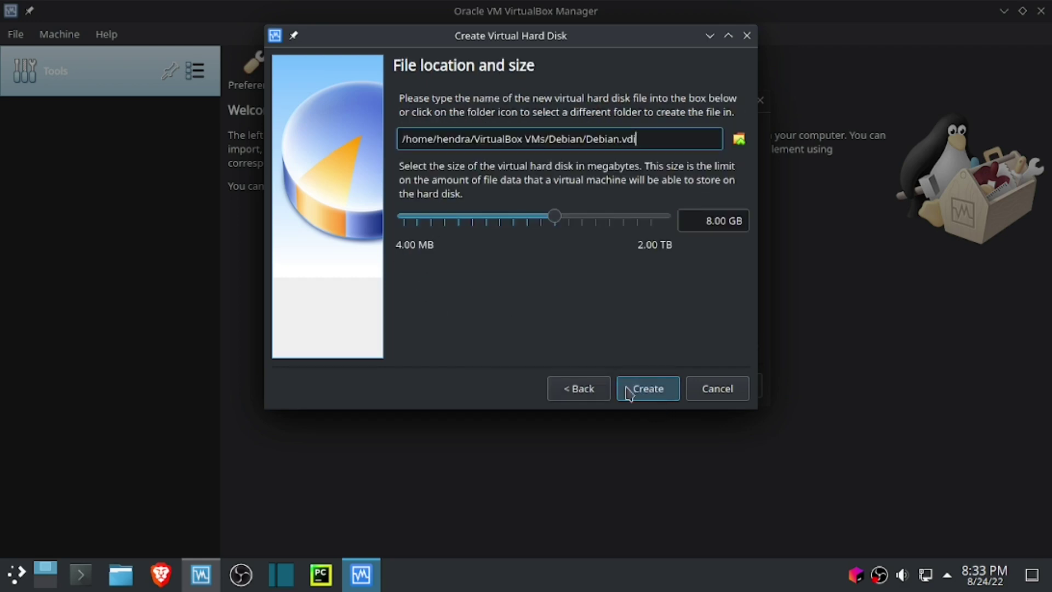
click(450, 221)
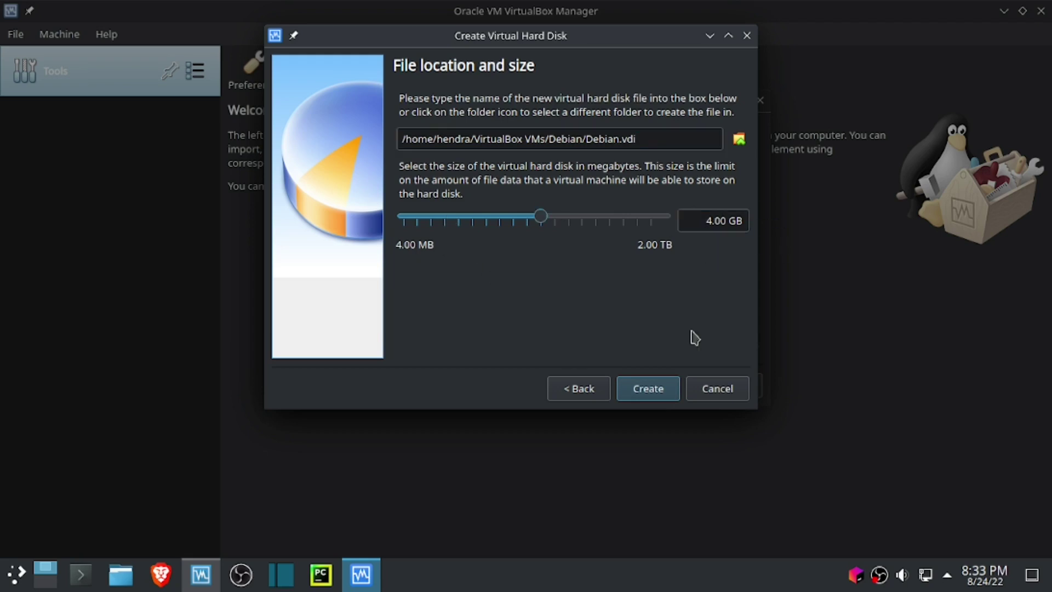
click(647, 390)
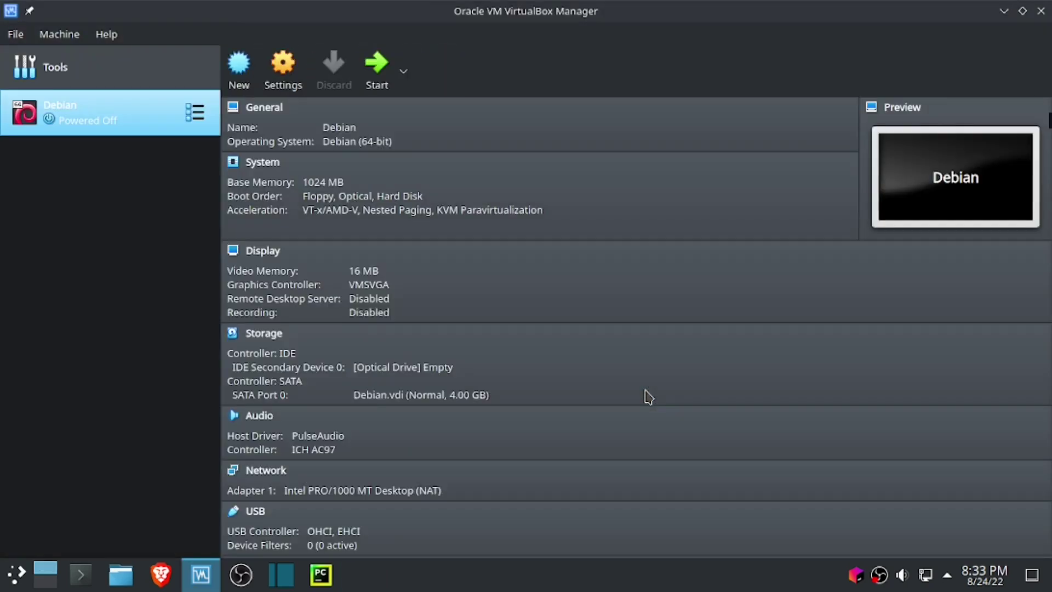
Exclude the floppy drive from the boot order in the Debian machine's system settings.
click(283, 76)
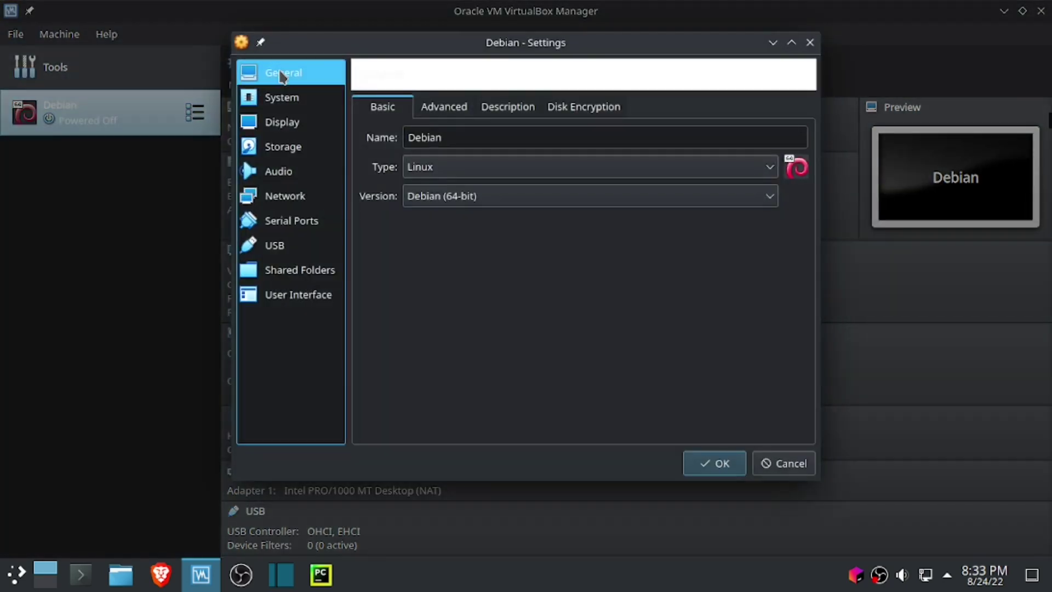
click(286, 105)
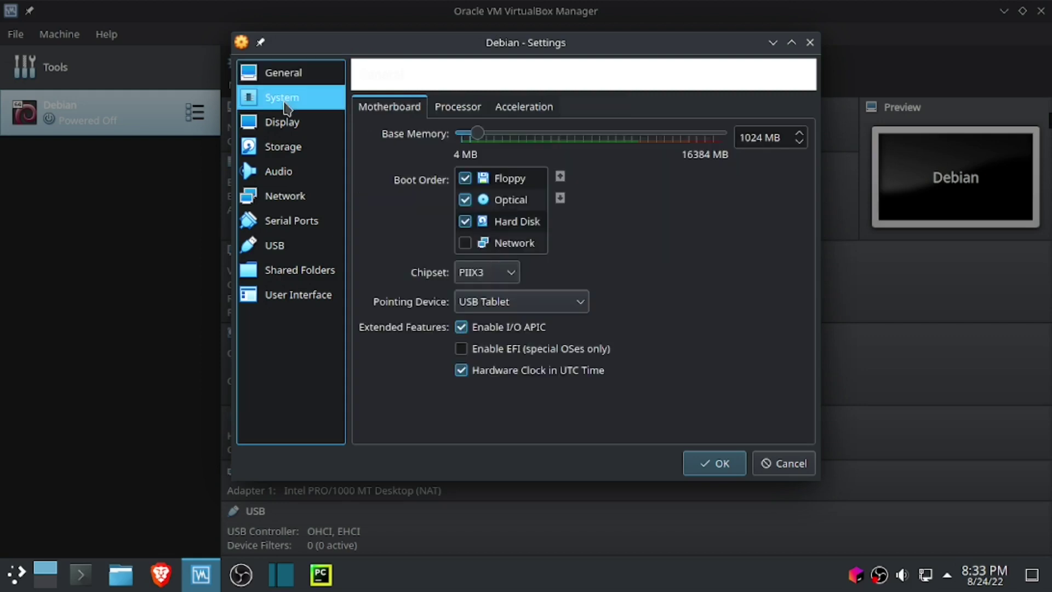
click(465, 179)
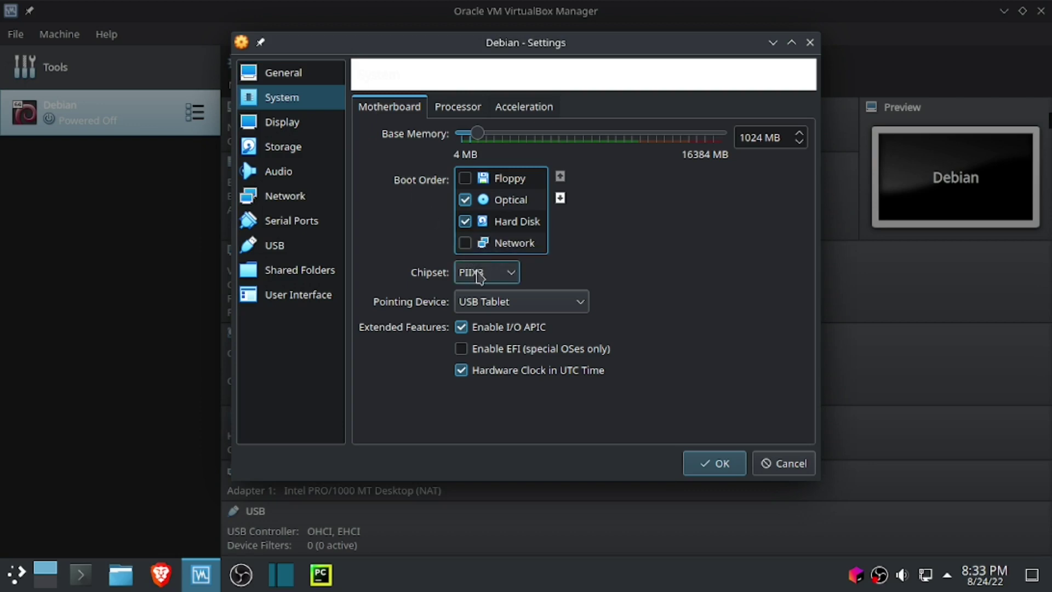
Set the machine's chipset to ICH9 and its pointing device to PS/2 Mouse.
click(485, 272)
click(479, 314)
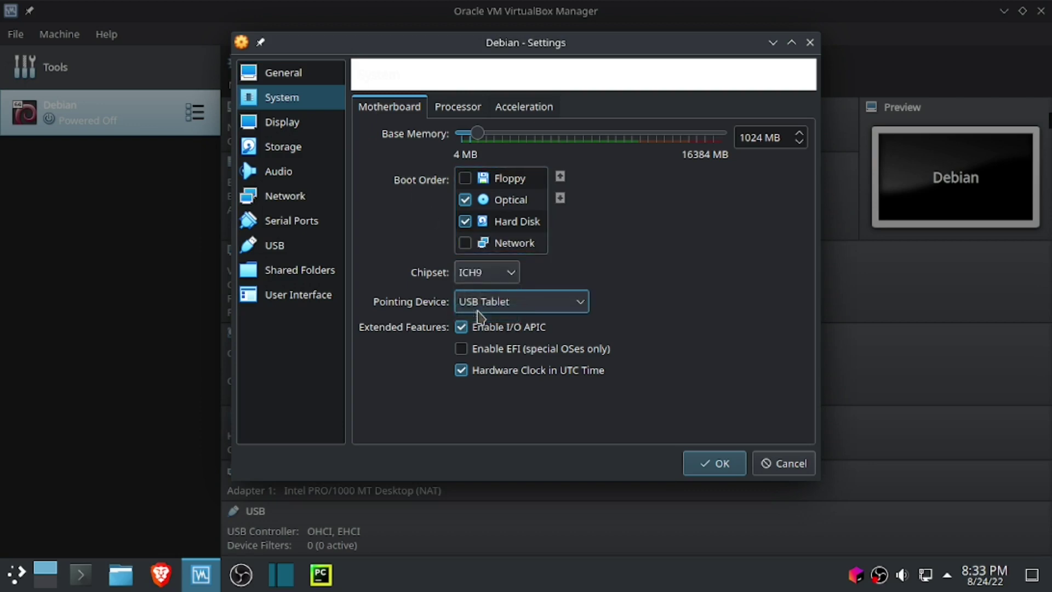
click(485, 304)
click(492, 325)
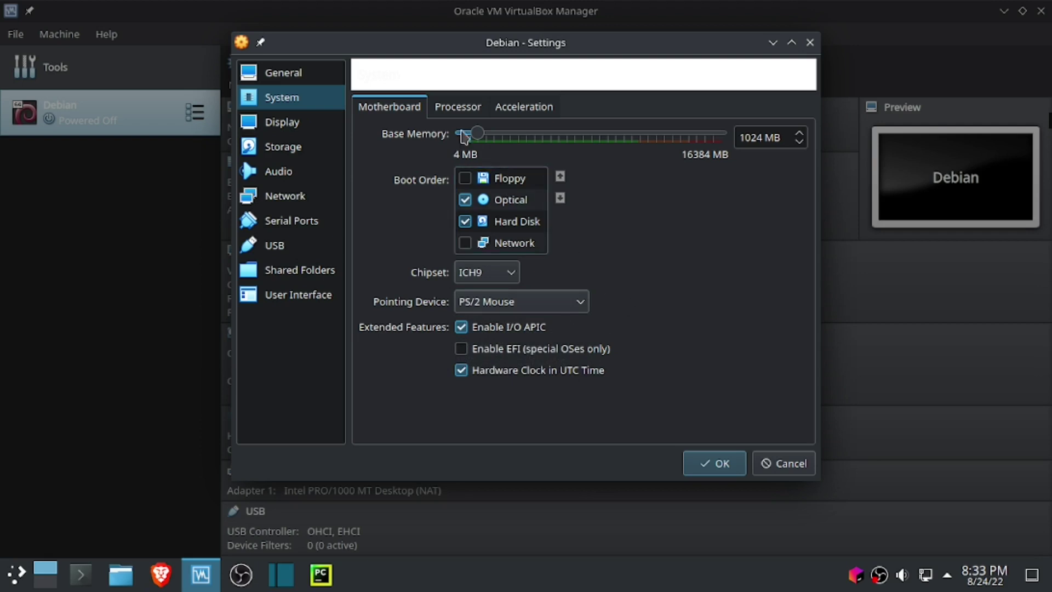
Increase the number of processors assigned to the Debian machine.
click(443, 105)
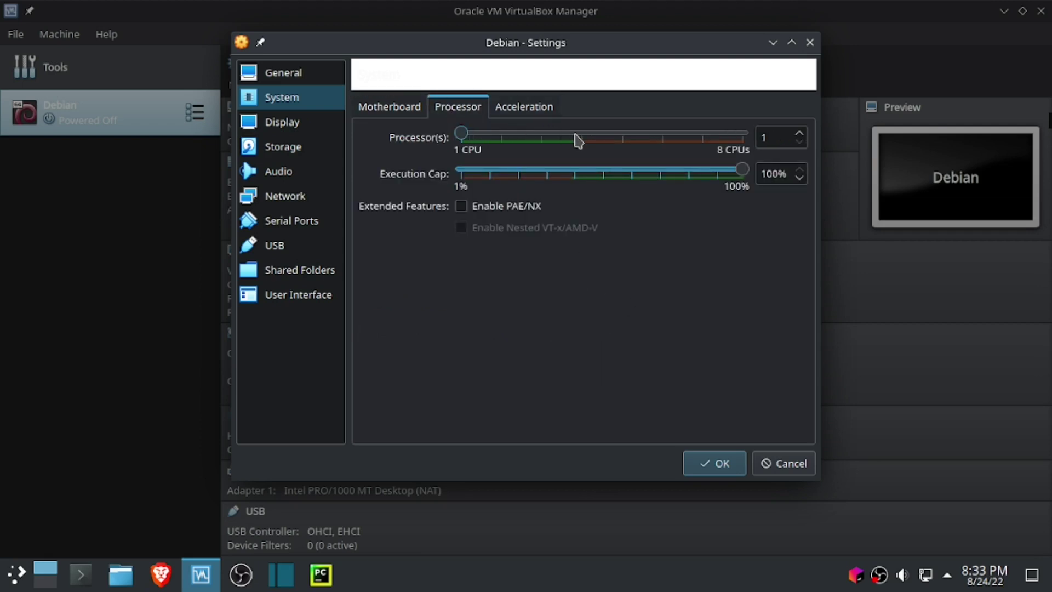
click(578, 140)
click(578, 140)
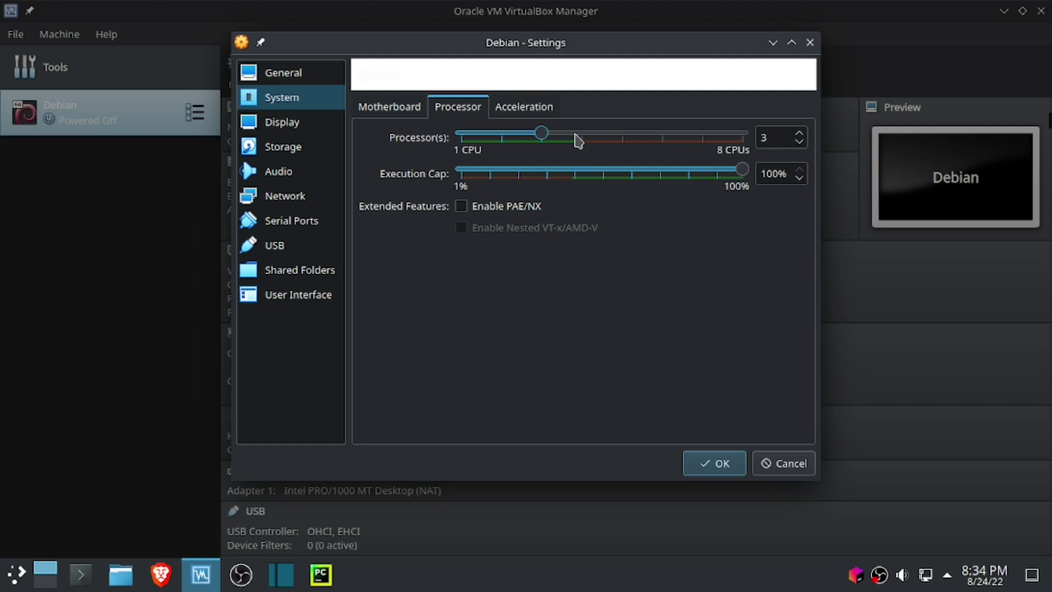
click(578, 140)
Reduce the Debian machine's video memory to 8 MB in its display settings.
click(285, 124)
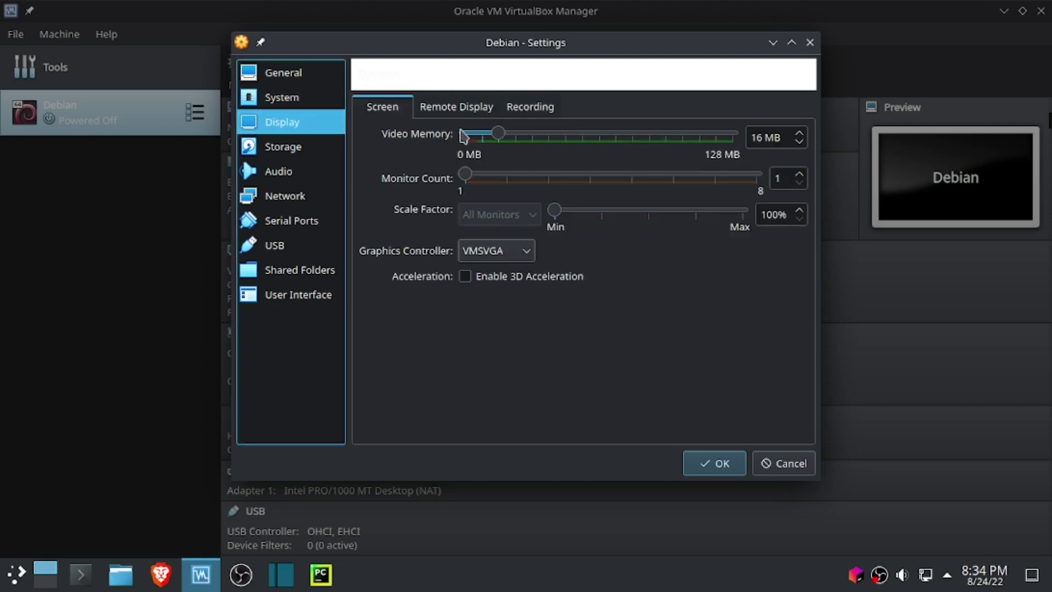
click(464, 135)
click(464, 138)
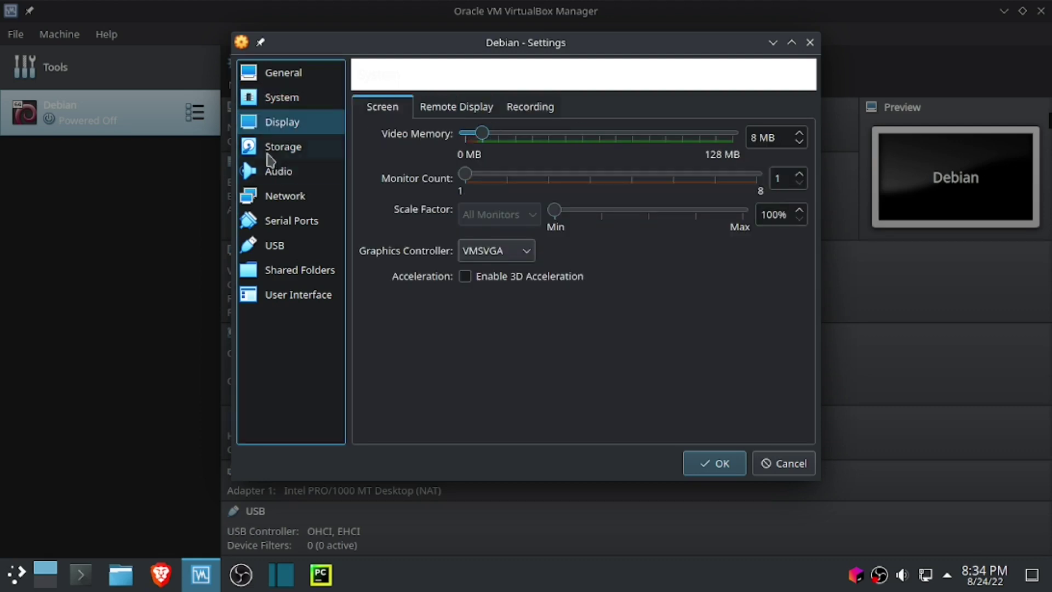
Attach debian-11.4.0-amd64-DVD-1.iso from Downloads as an optical disk on the Debian machine's SATA controller.
click(268, 155)
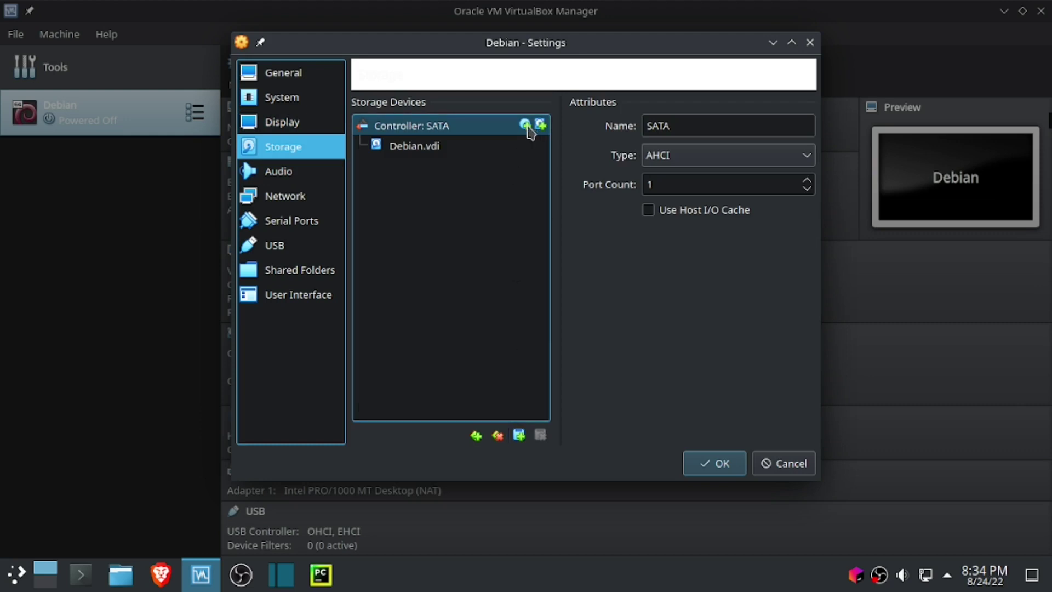
click(525, 126)
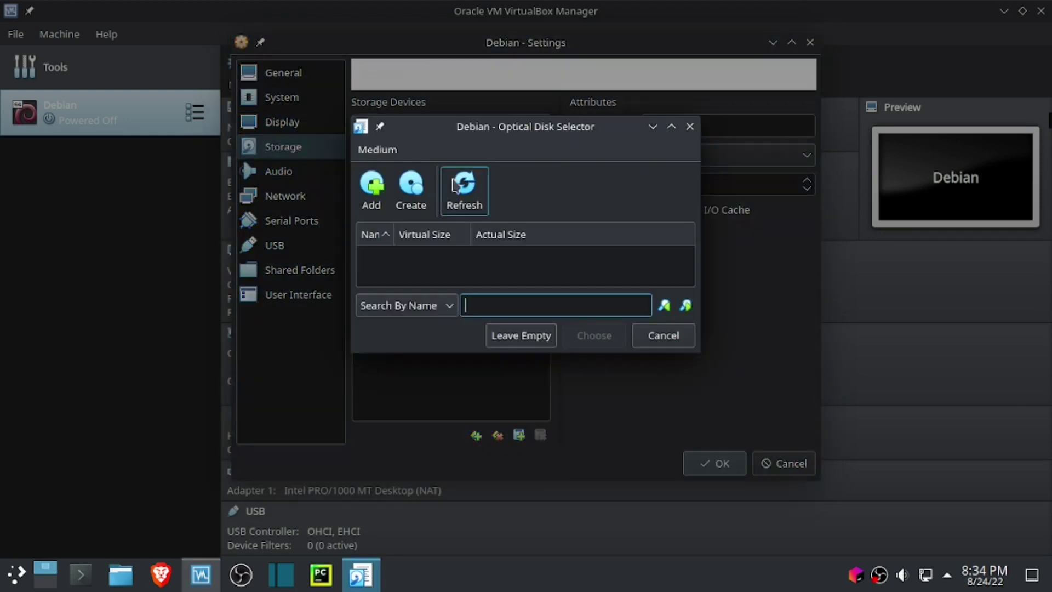
click(371, 186)
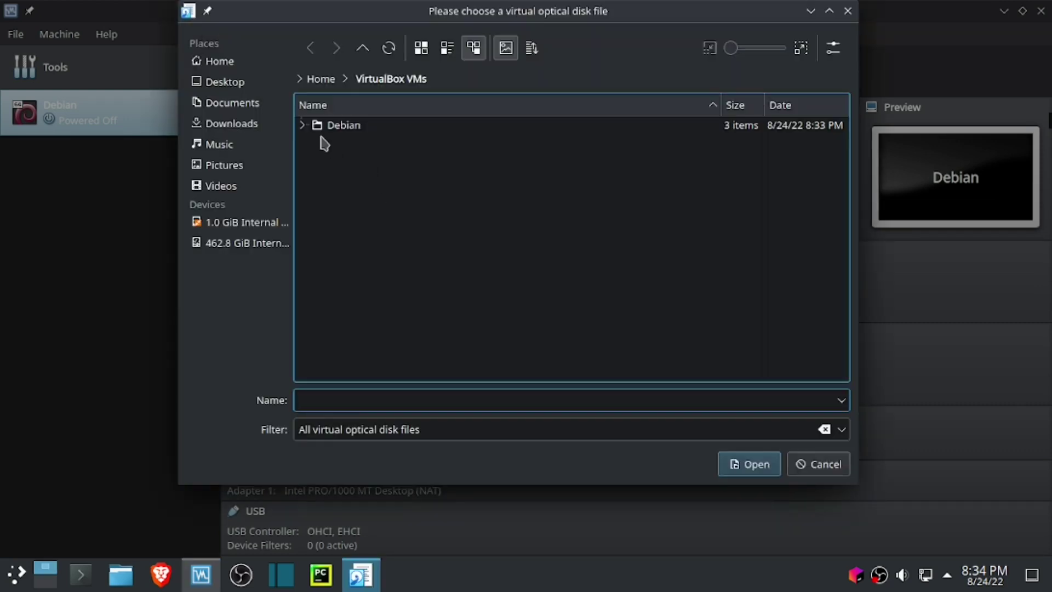
click(251, 126)
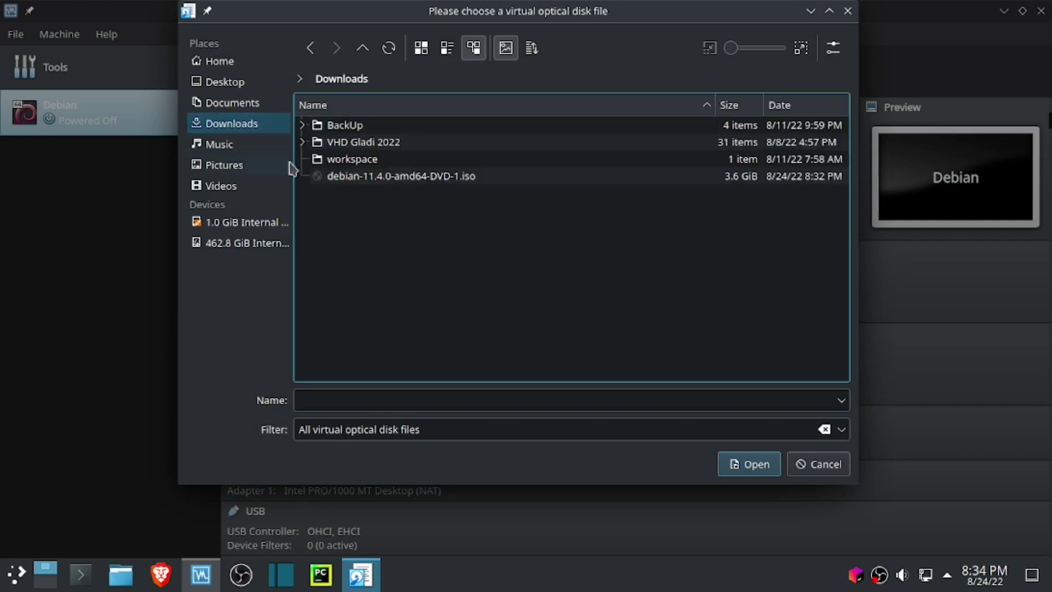
double_click(395, 176)
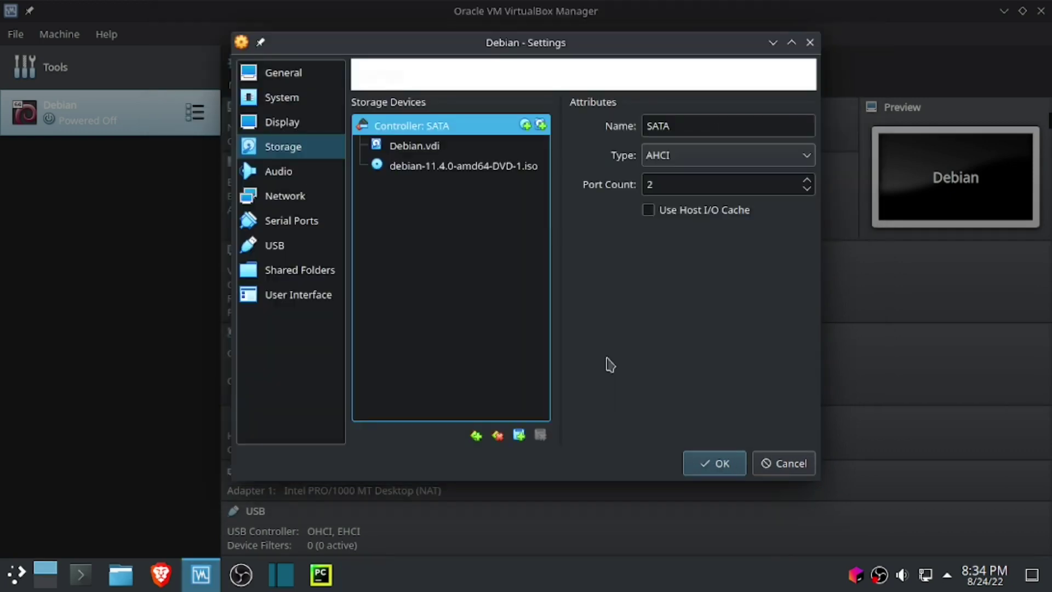
Check the Debian machine's audio and network settings and save the machine configuration.
click(311, 176)
click(277, 196)
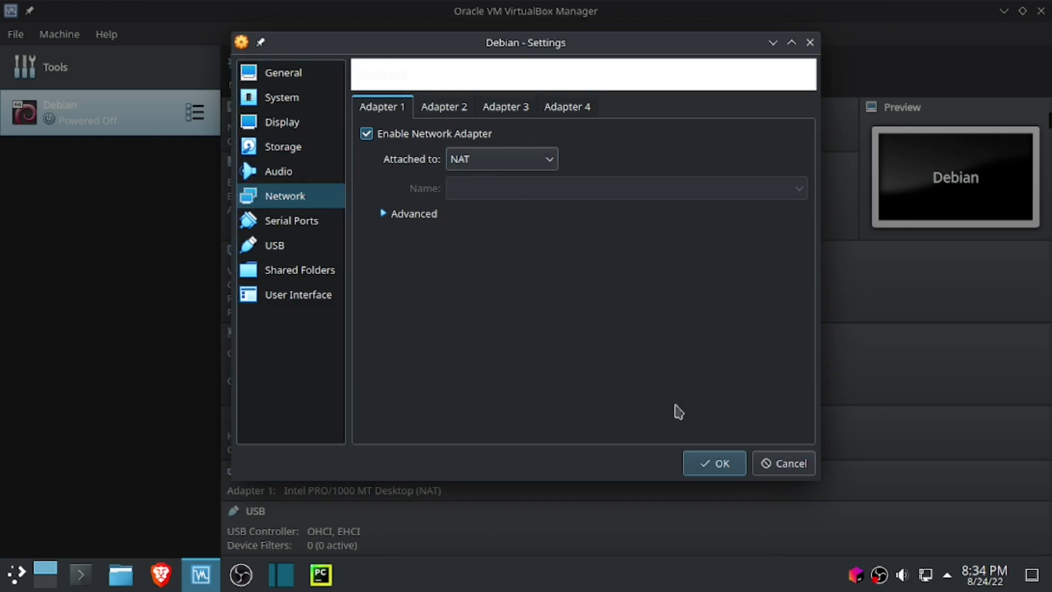
click(713, 464)
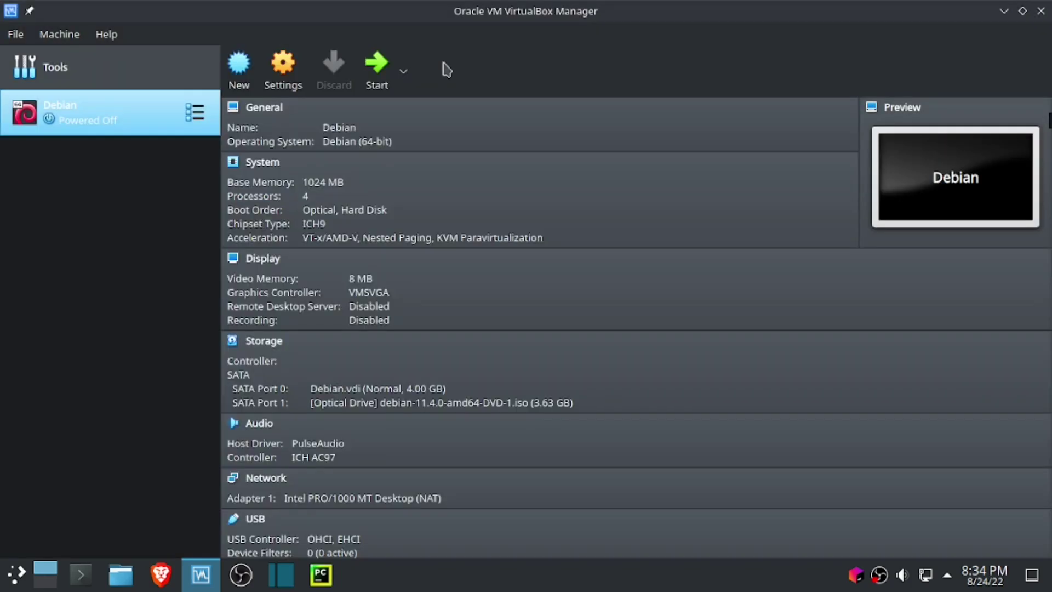
Start the Debian machine and launch the non-graphical Install with English as the installation language.
click(376, 65)
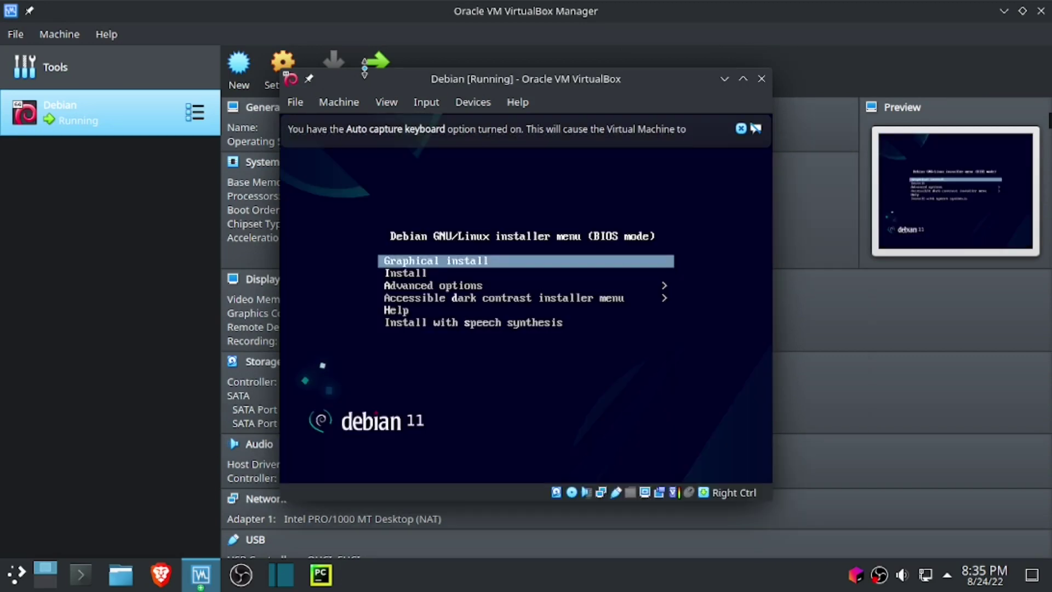
key(Down)
key(Return)
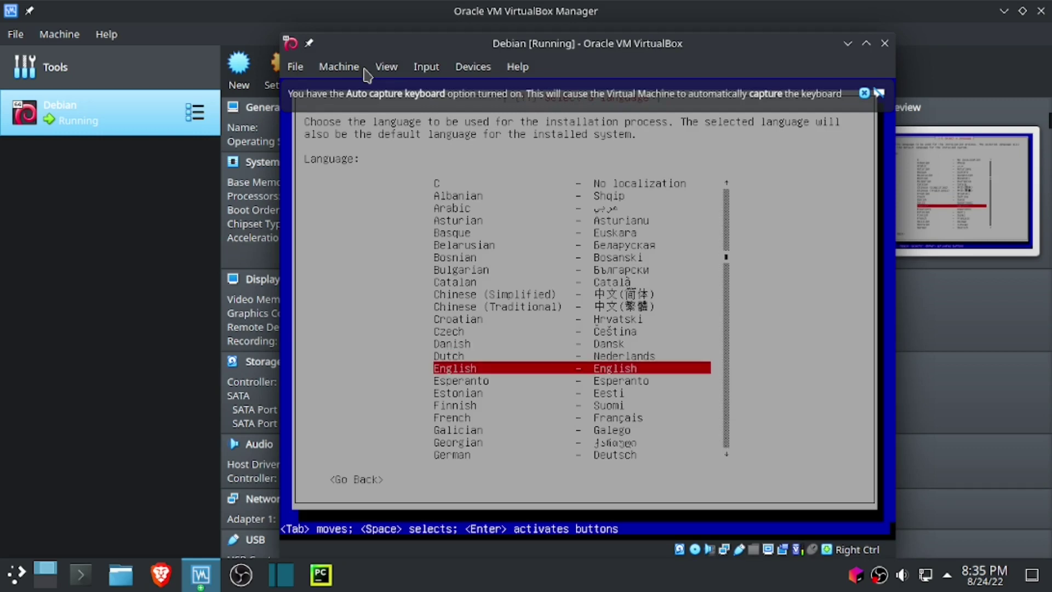
key(Return)
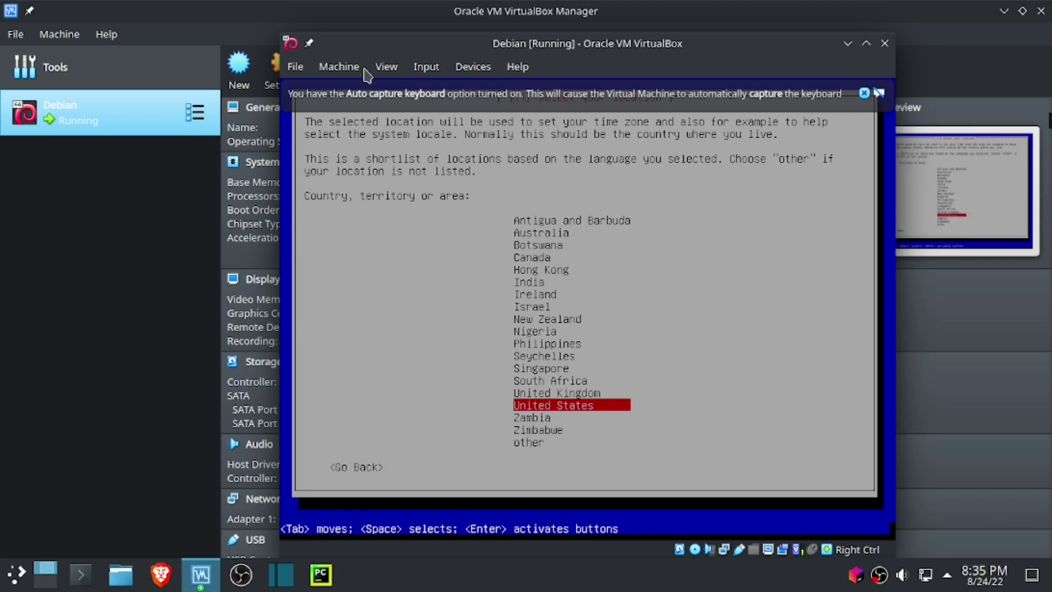
Choose "other" in the location shortlist and Asia as the continent or region.
key(Down)
key(Down)
key(Down)
key(Return)
key(Down)
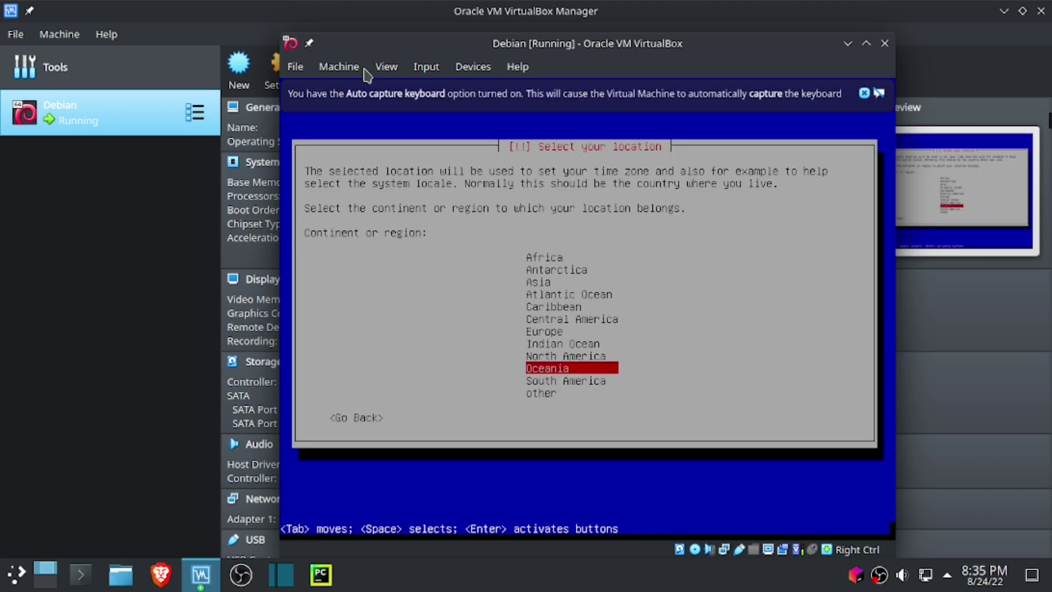
key(Up)
key(Up)
key(Up)
key(Up)
key(Up)
key(Up)
key(Up)
key(Return)
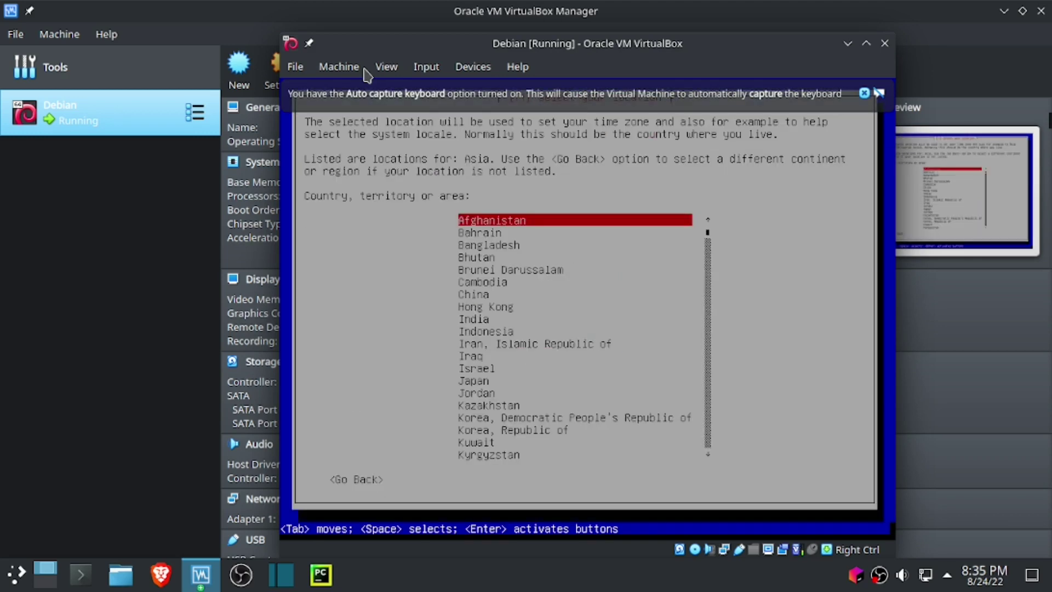
Select Indonesia as the country for the system's location.
key(Down)
key(Down)
key(Down)
key(Down)
key(Down)
key(Down)
key(Down)
key(Down)
key(Down)
key(Return)
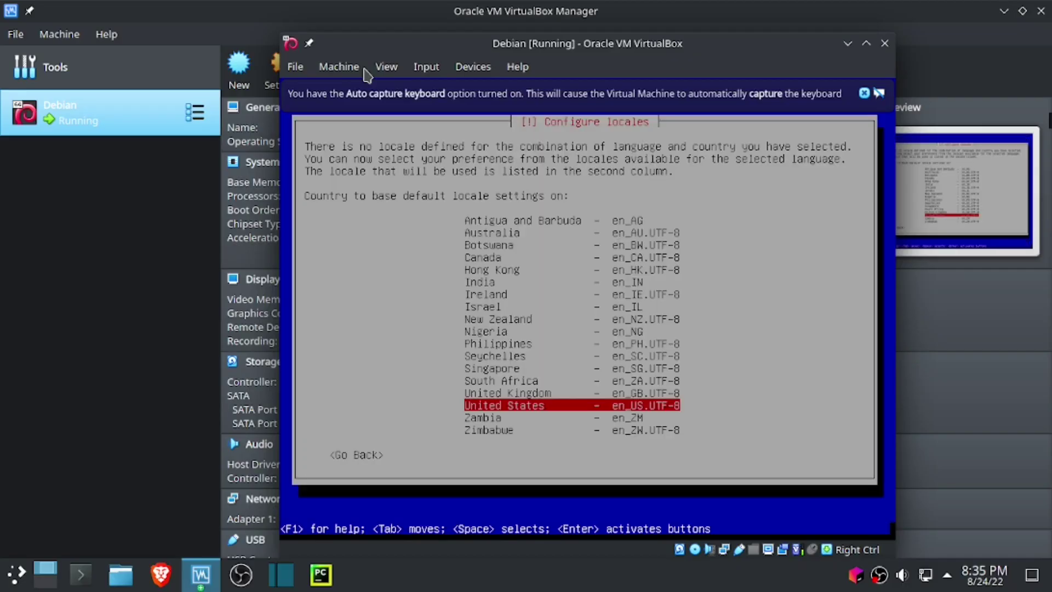
Base the locale on United States (en_US.UTF-8) and use the American English keymap, dismissing the keyboard capture notice.
key(Return)
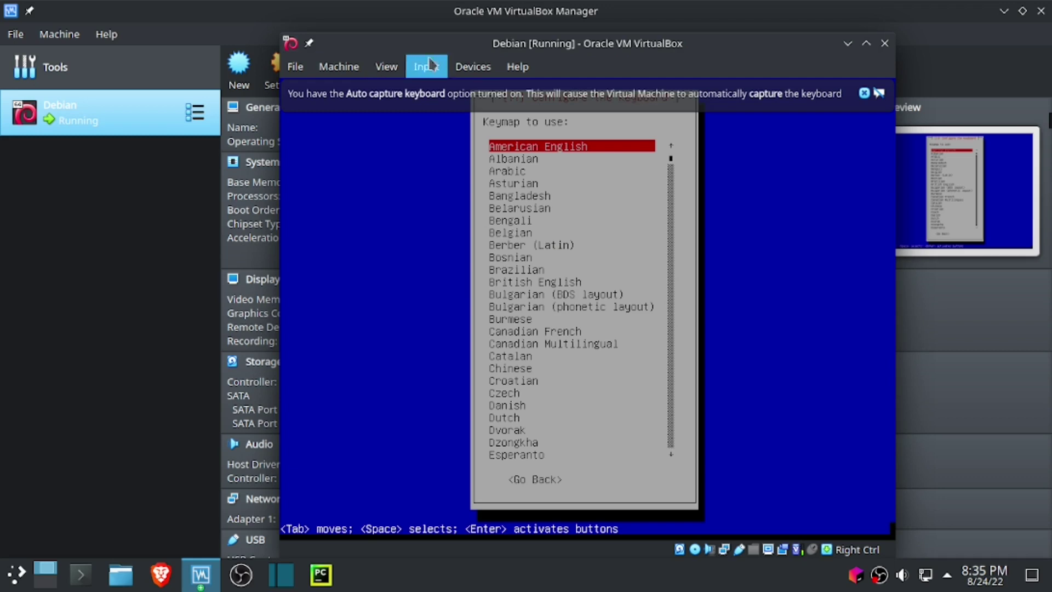
click(865, 94)
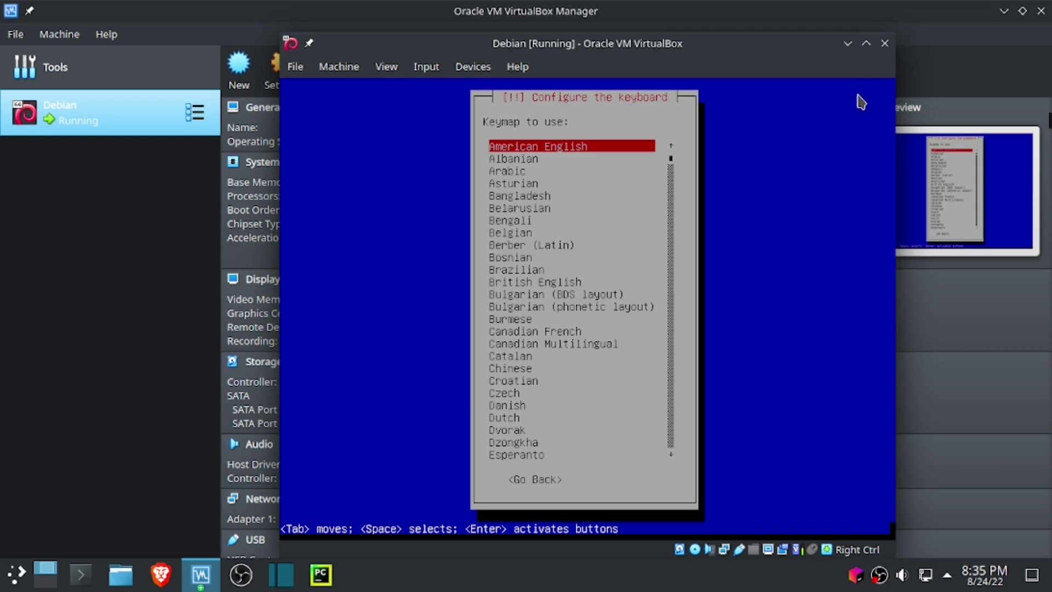
key(Return)
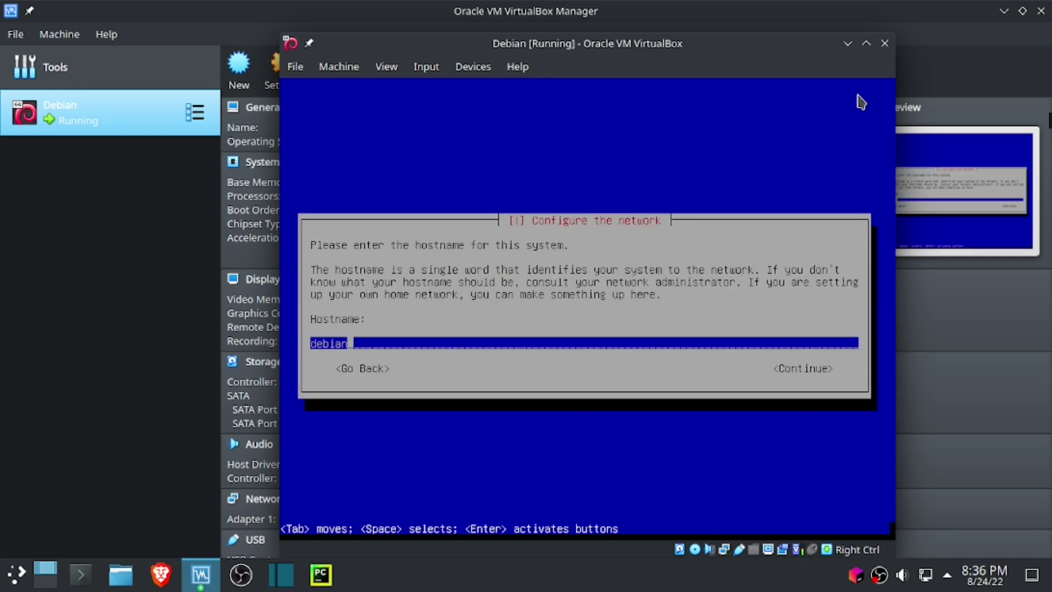
Set the hostname to smknj and leave the domain name empty.
key(BackSpace)
key(BackSpace)
key(BackSpace)
key(BackSpace)
key(BackSpace)
key(BackSpace)
text(smknj)
key(Tab)
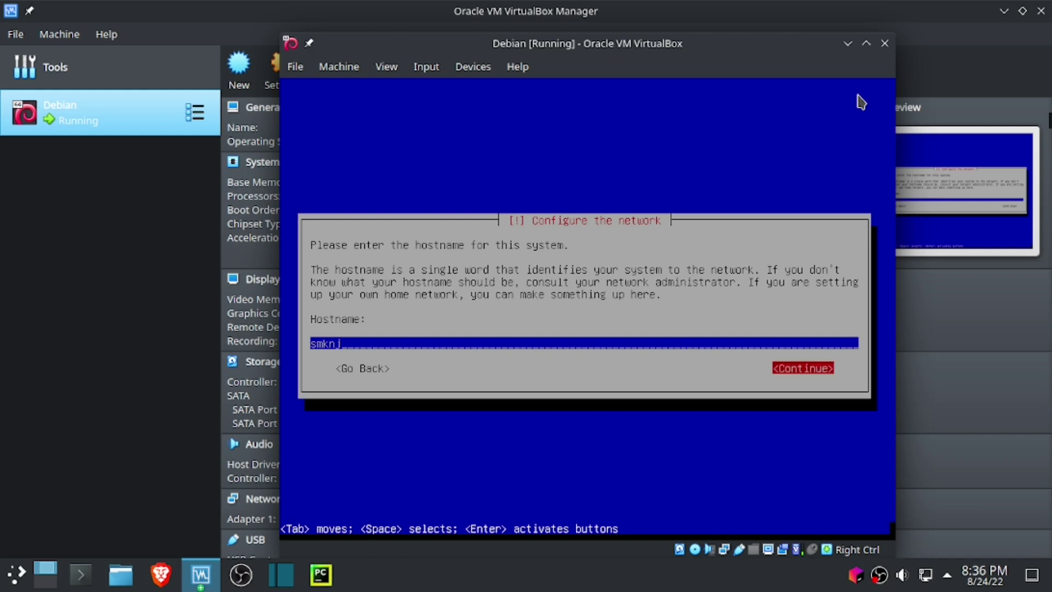
key(Return)
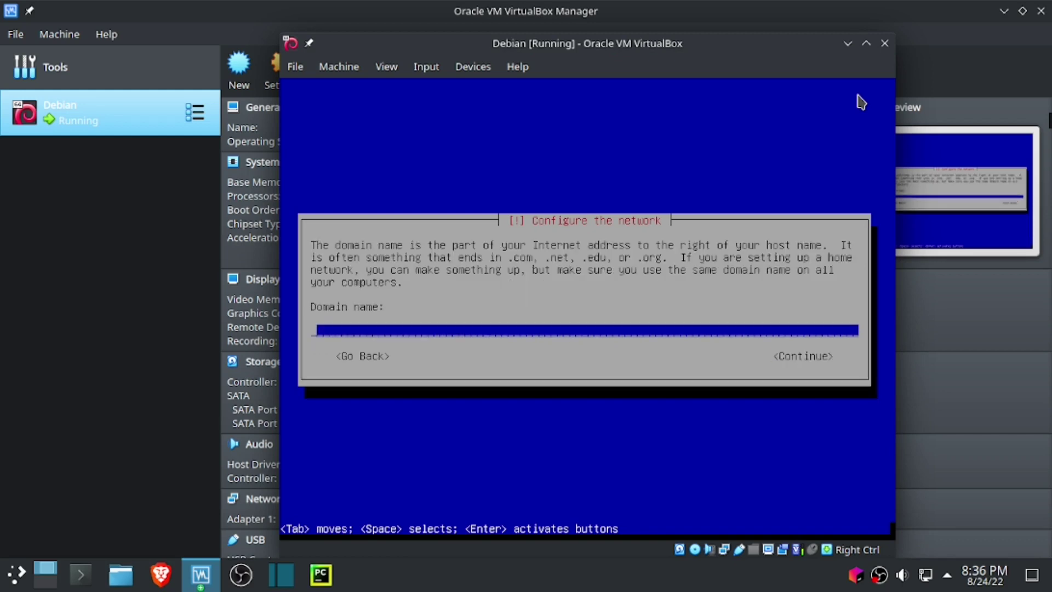
key(Tab)
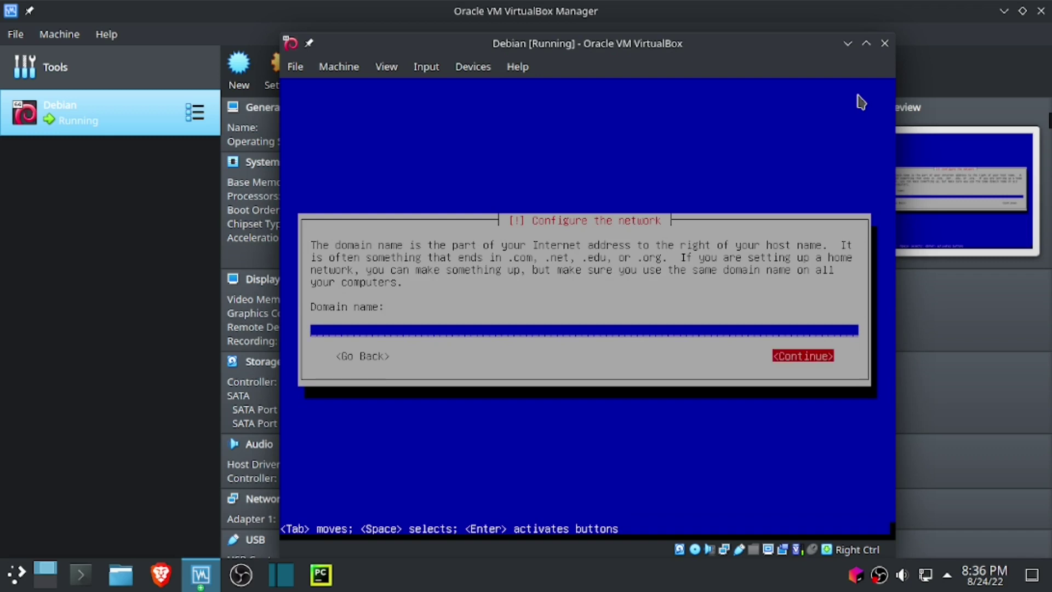
key(Return)
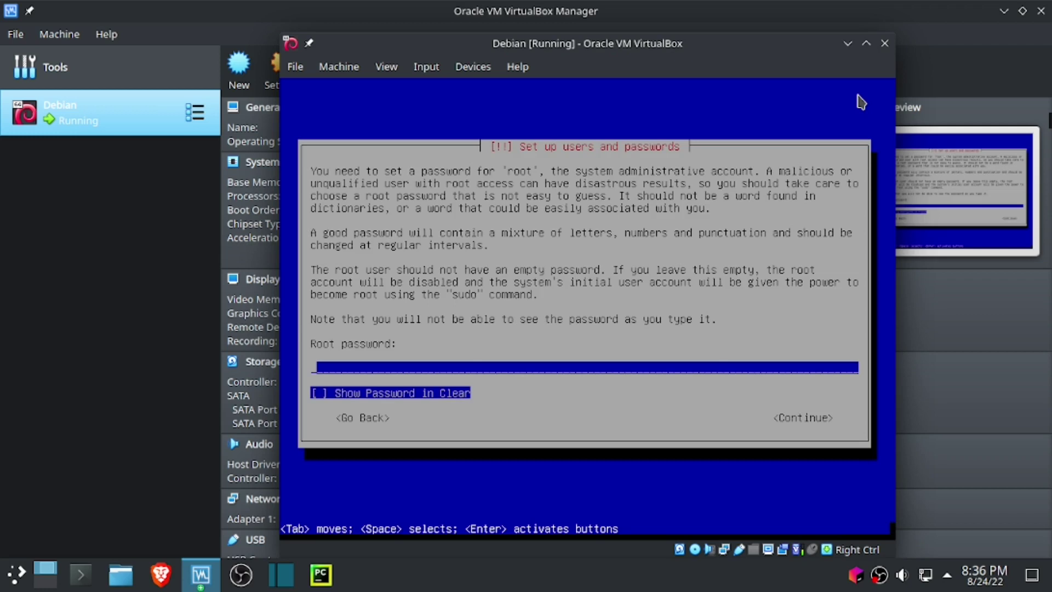
Enter the root password and re-enter it for verification.
text(*******)
key(Tab)
key(Tab)
key(Return)
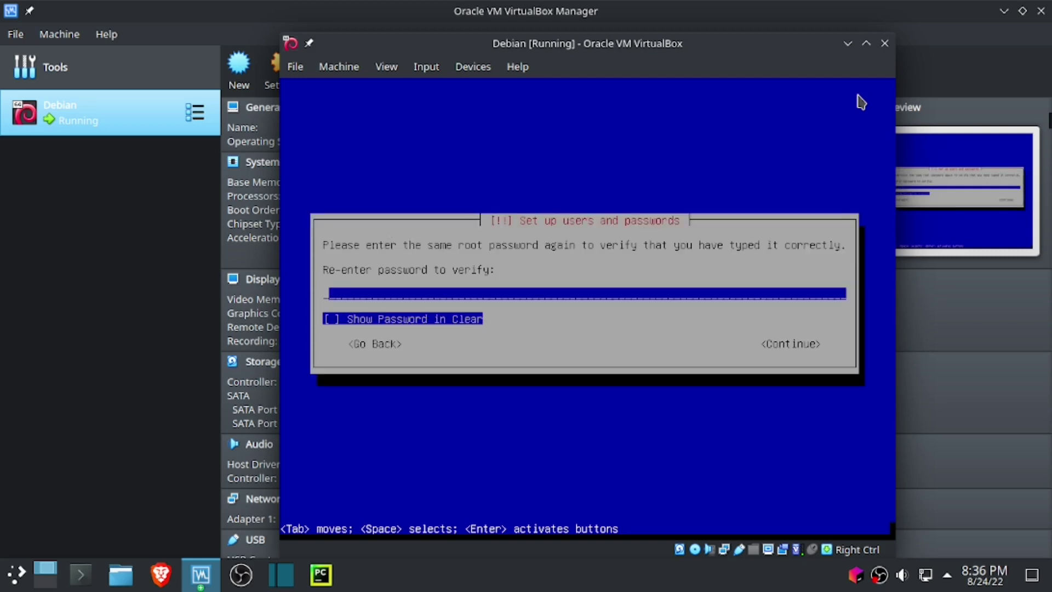
text(*******)
key(Tab)
key(Tab)
key(Return)
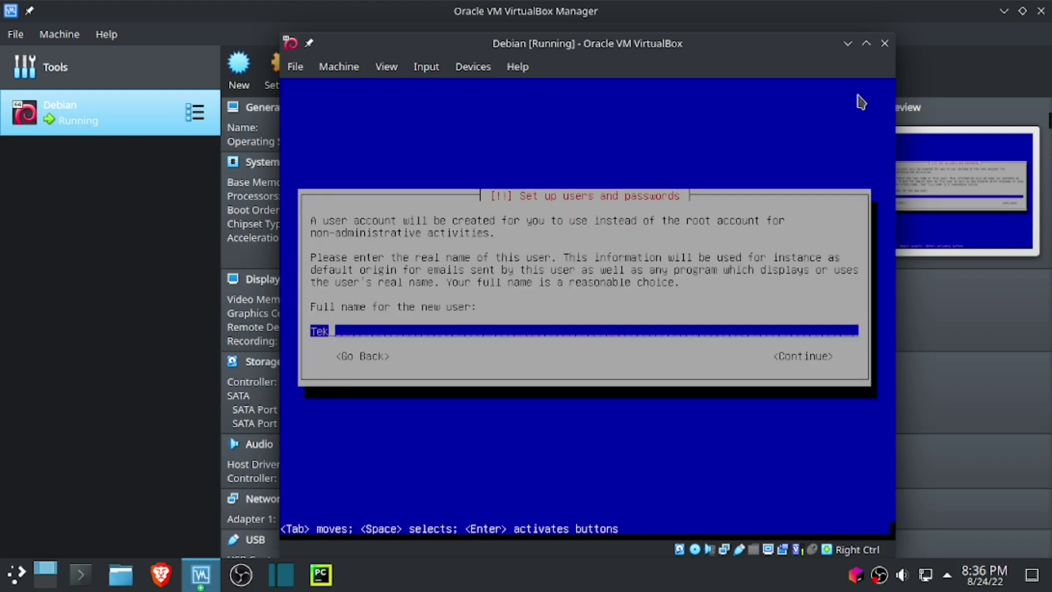
Enter "Teknik Komputer Jaringan" as the full name for the new user account.
text(nik Komputer Jaringa)
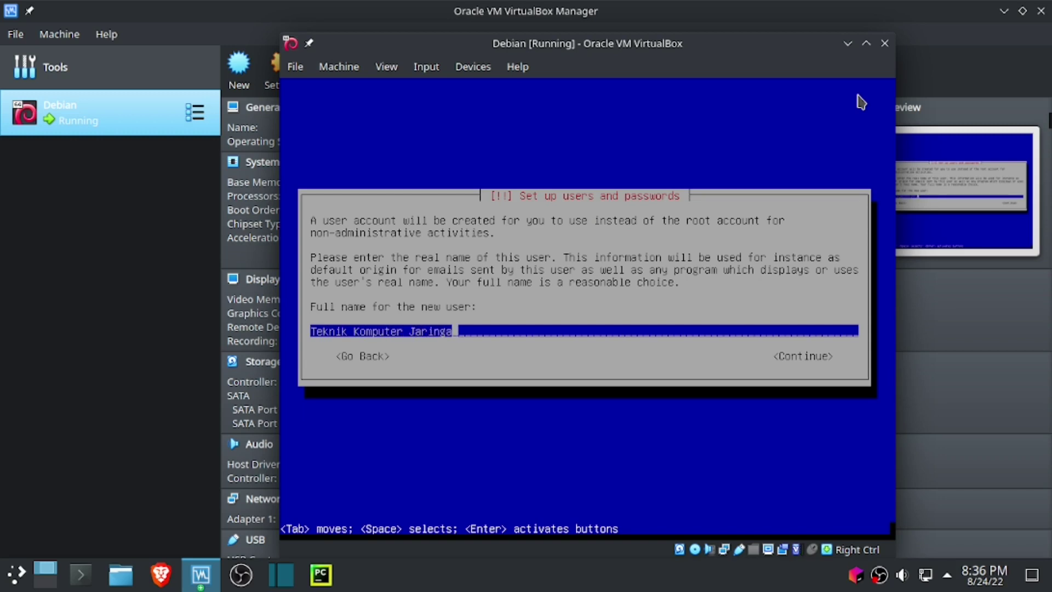
text(n)
key(Tab)
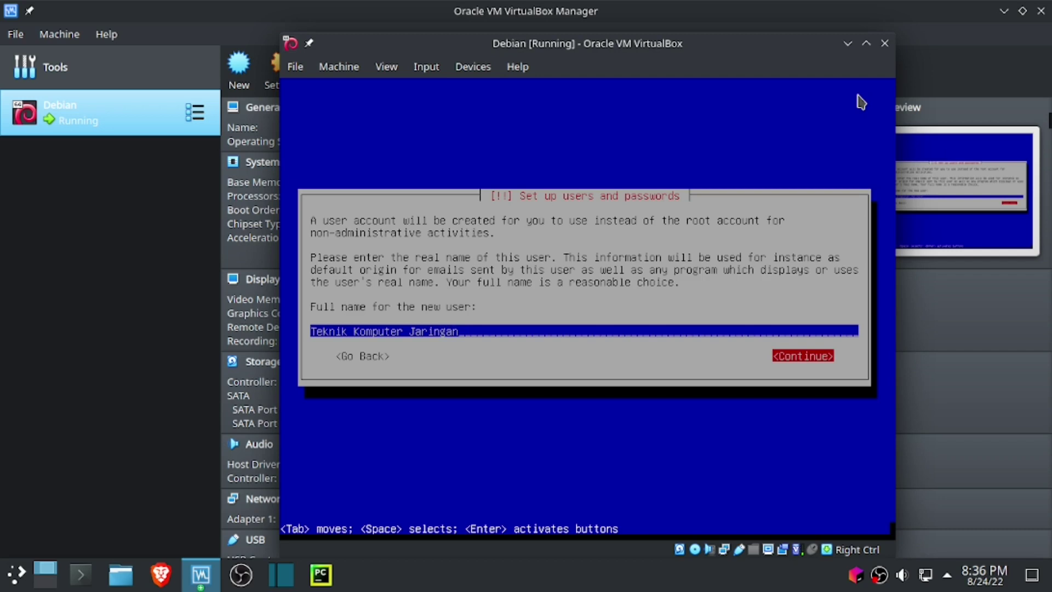
key(Return)
Replace the suggested account username with tkj.
key(BackSpace)
key(BackSpace)
key(BackSpace)
key(BackSpace)
key(BackSpace)
key(BackSpace)
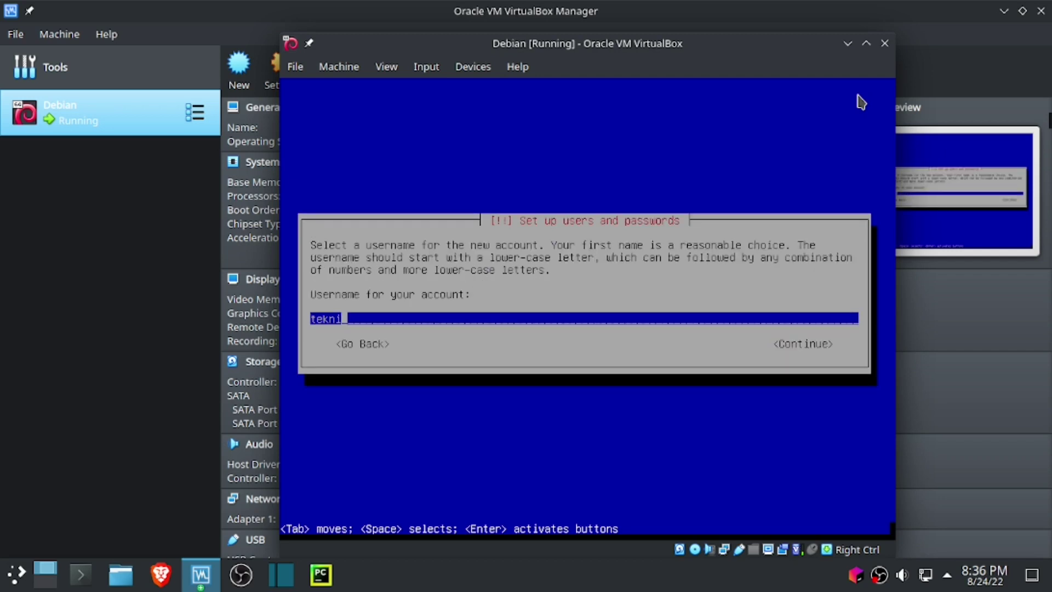
text(tkj)
key(Tab)
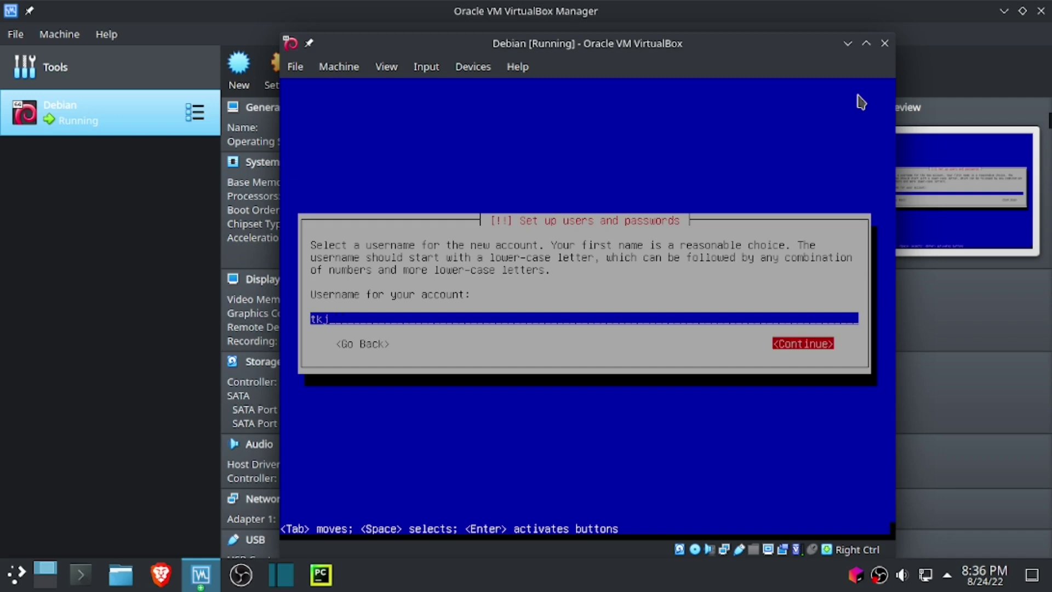
key(Return)
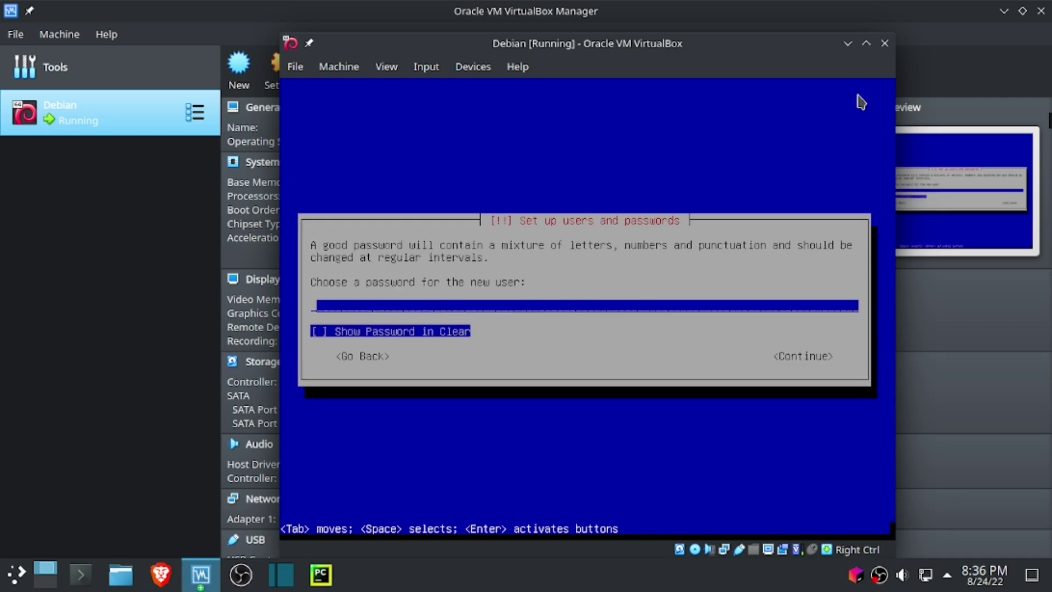
Enter the new user's password and re-enter it for verification.
text(**********)
key(Tab)
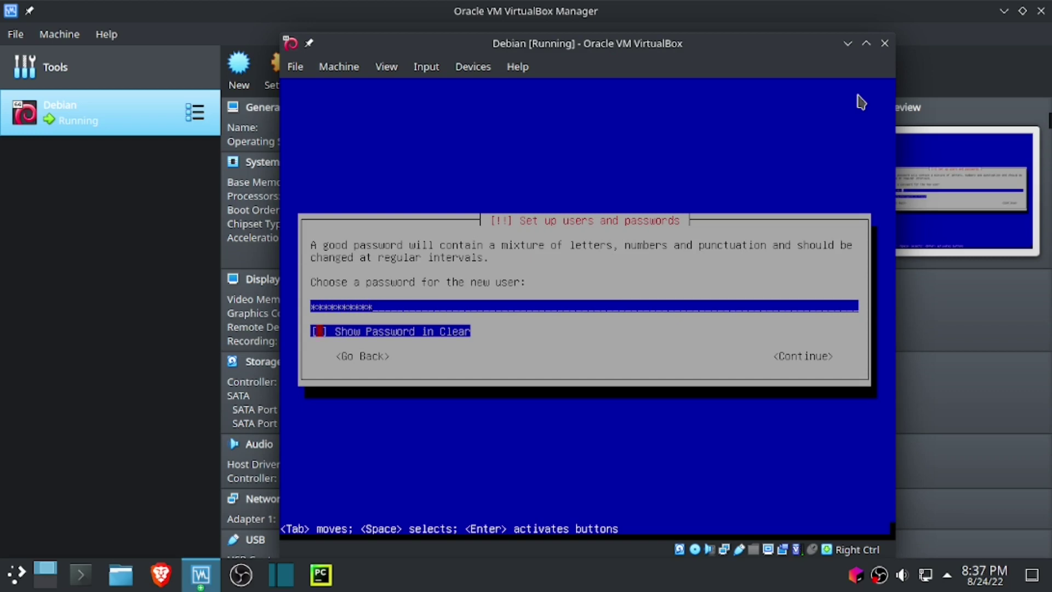
key(Tab)
key(Return)
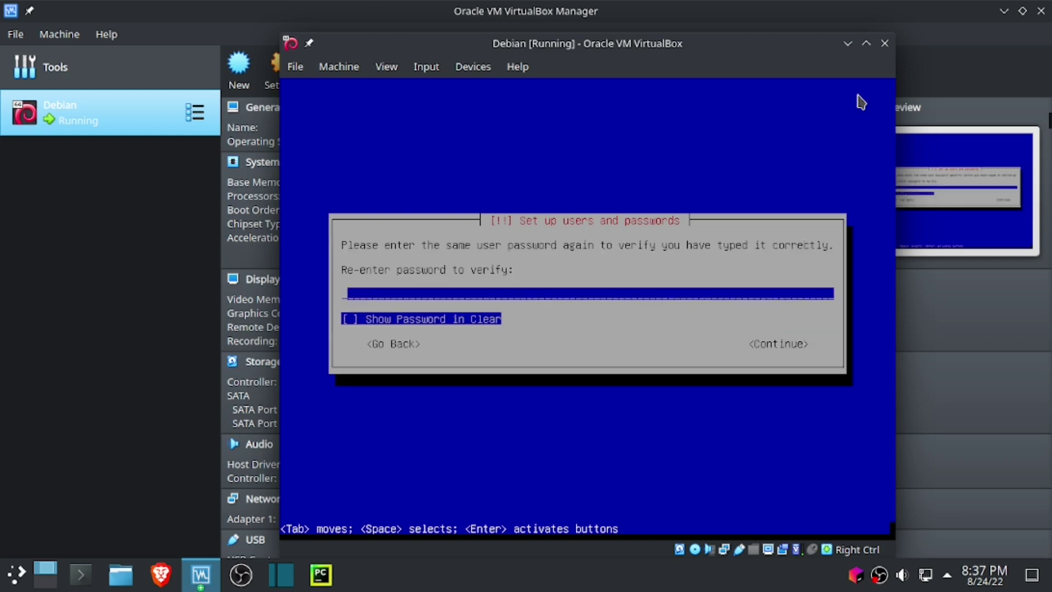
text(**********)
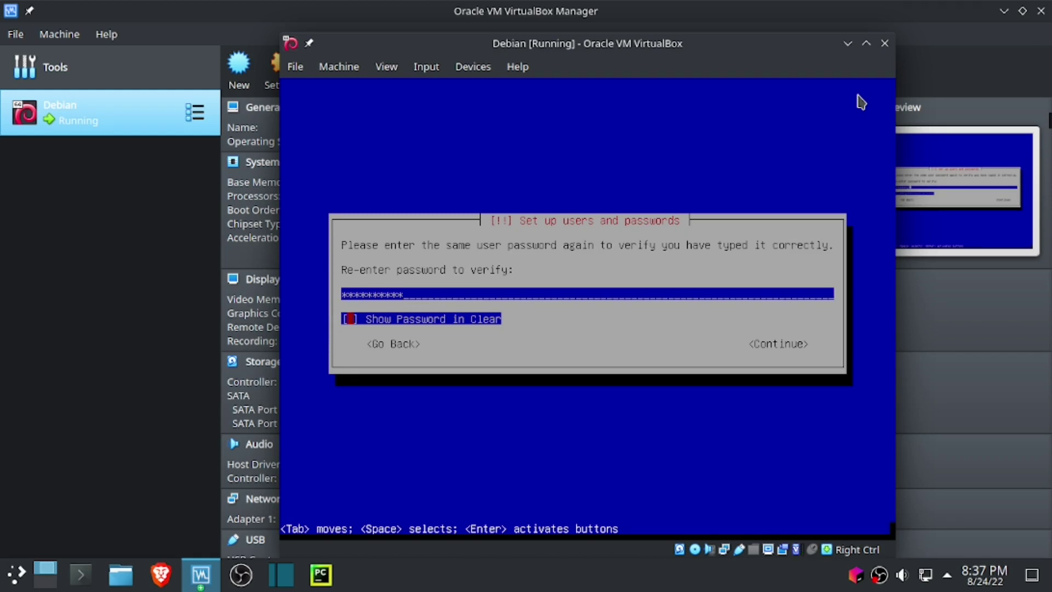
key(Tab)
key(Return)
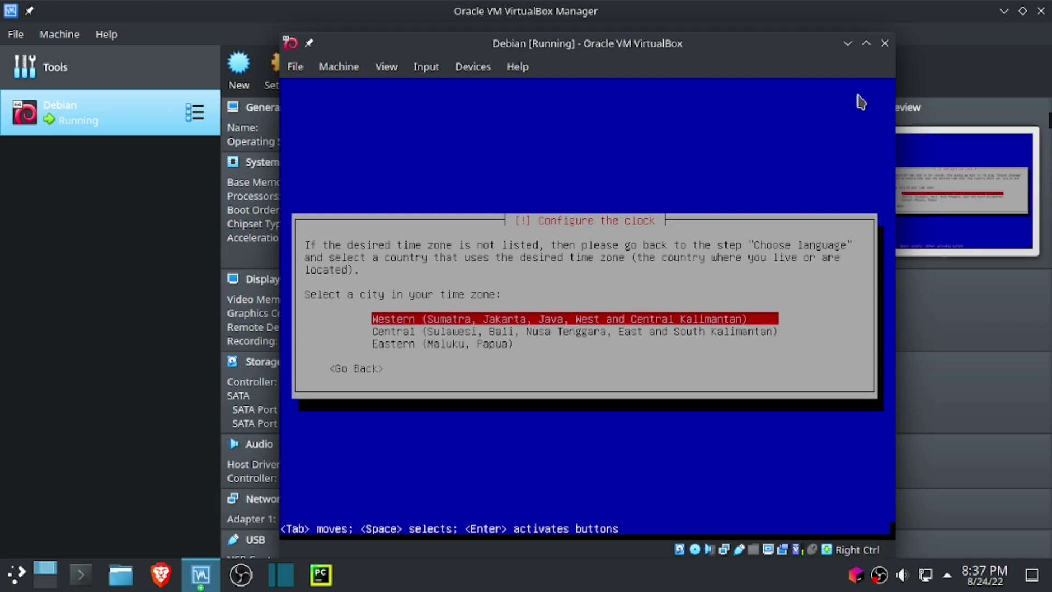
Set the time zone to Western (Sumatra, Jakarta, Java, West and Central Kalimantan).
key(Down)
key(Down)
key(Up)
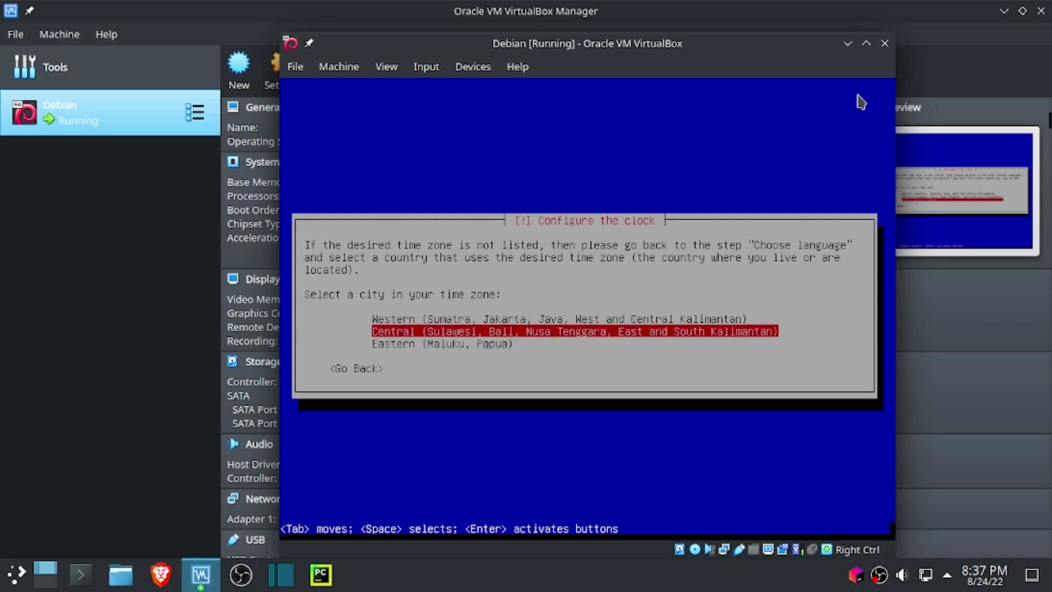
key(Up)
key(Return)
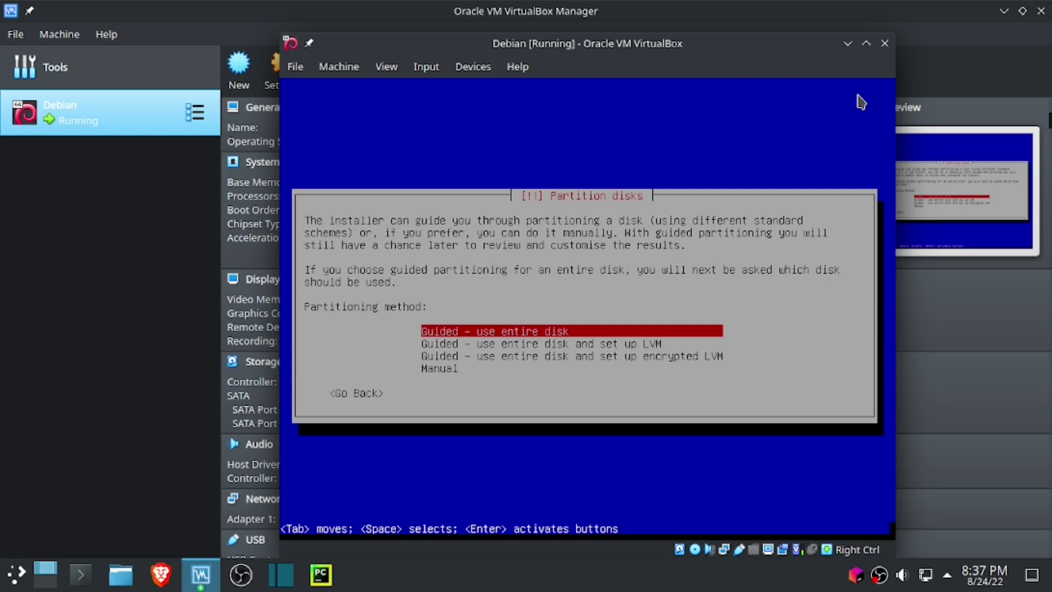
Choose guided partitioning using the entire disk and select the sda VBOX HARDDISK as the target.
key(Return)
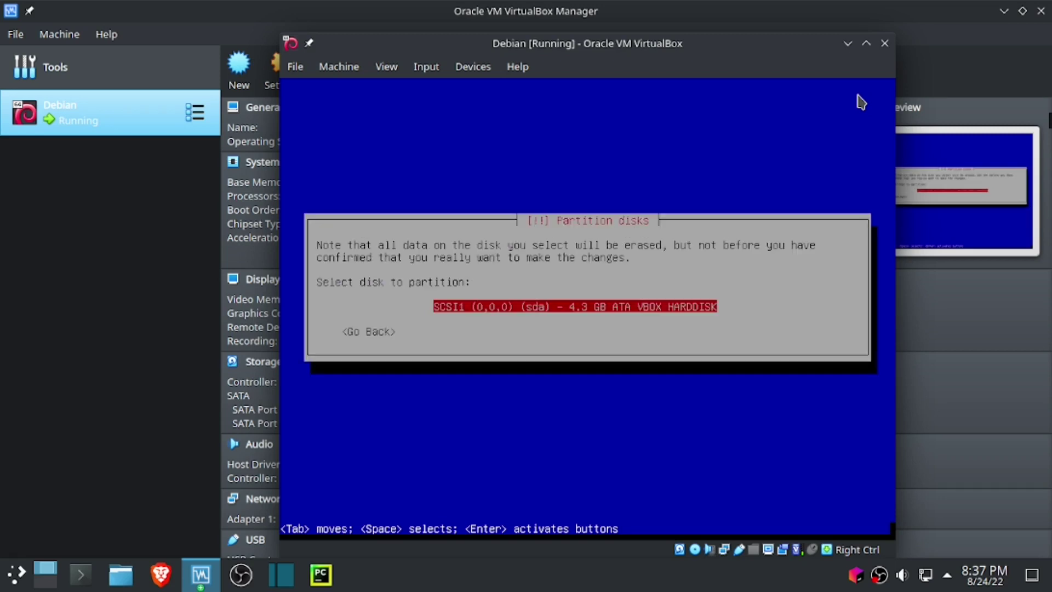
key(Return)
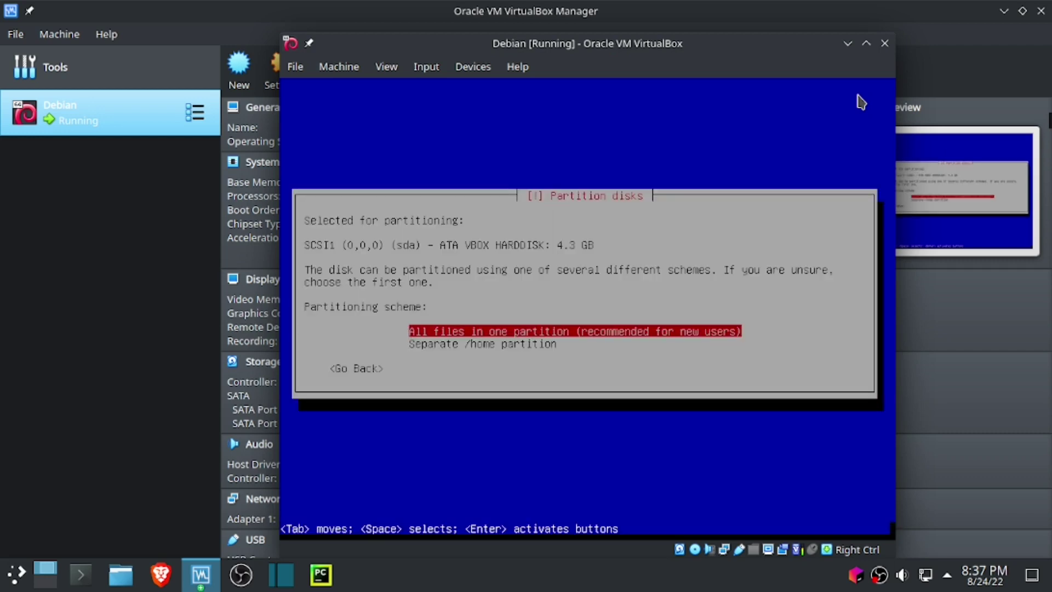
Use the scheme with all files in one partition and write the partitioning changes to the sda disk.
key(Return)
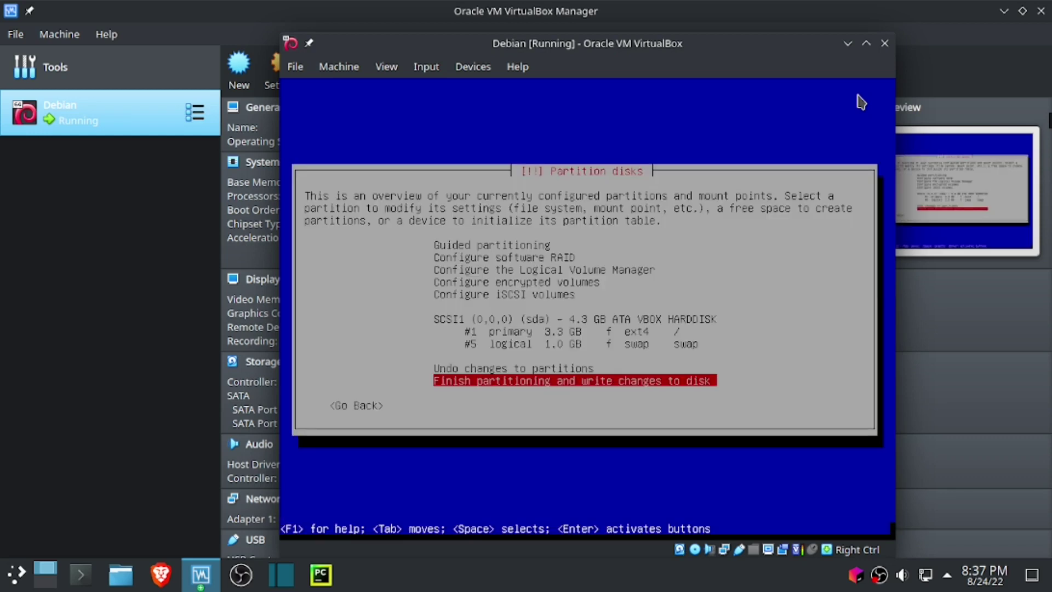
key(Return)
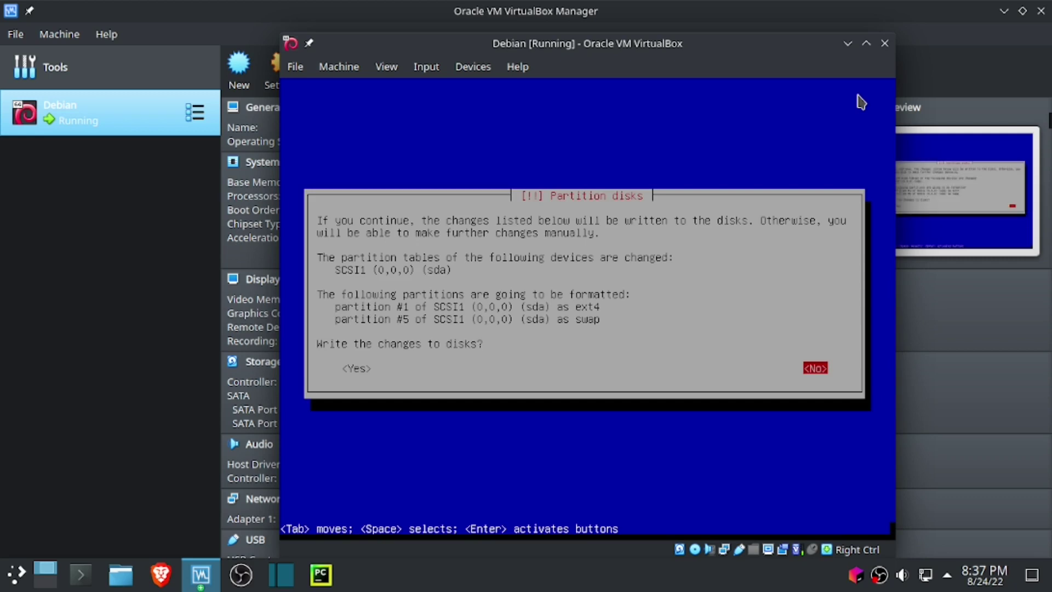
key(Tab)
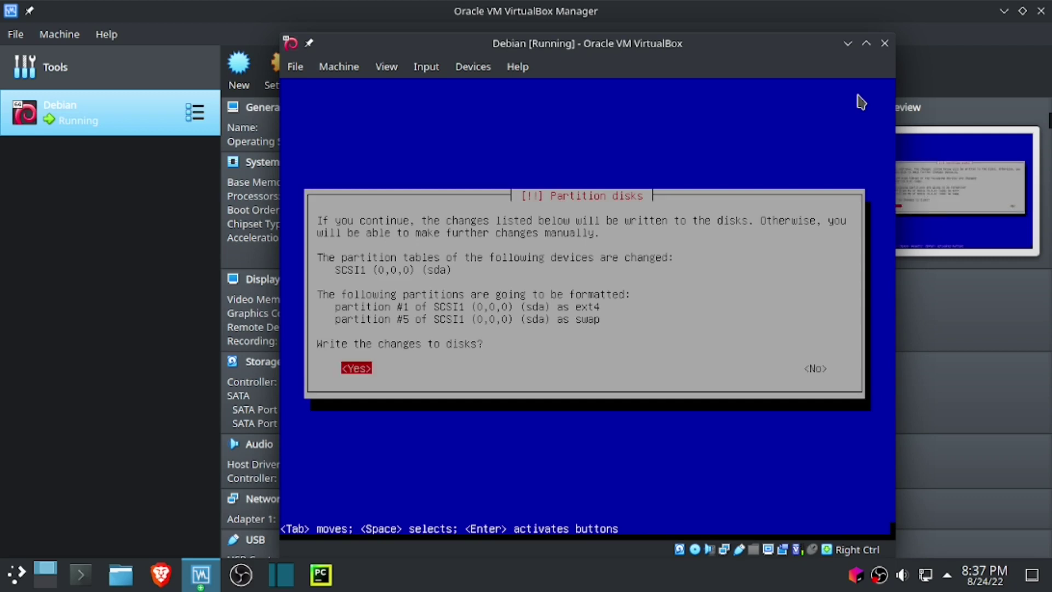
key(Return)
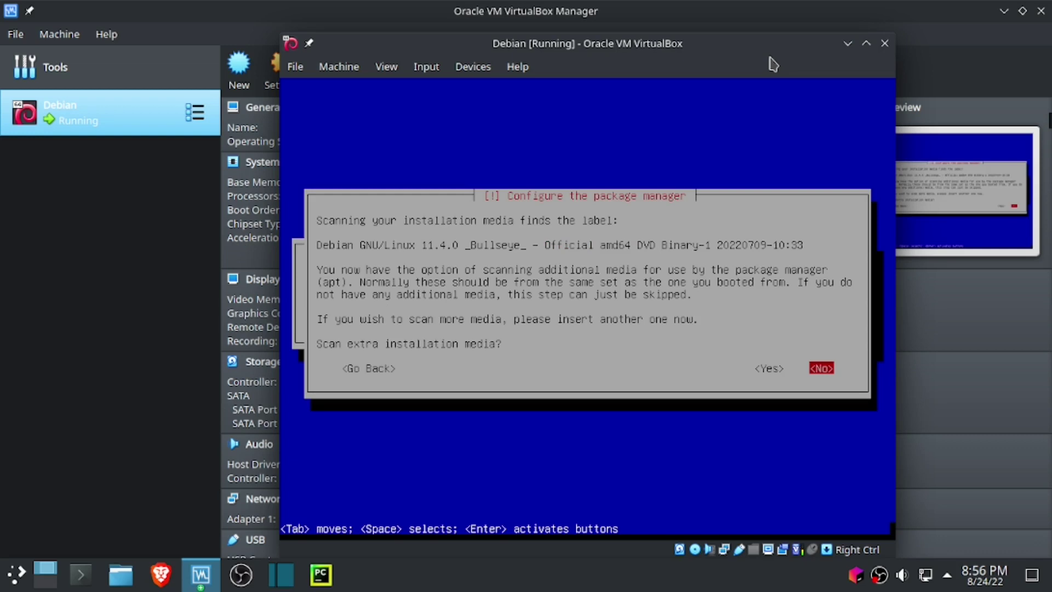
Decline scanning extra installation media and decline using a network mirror for the package manager.
key(Left)
key(Right)
key(Return)
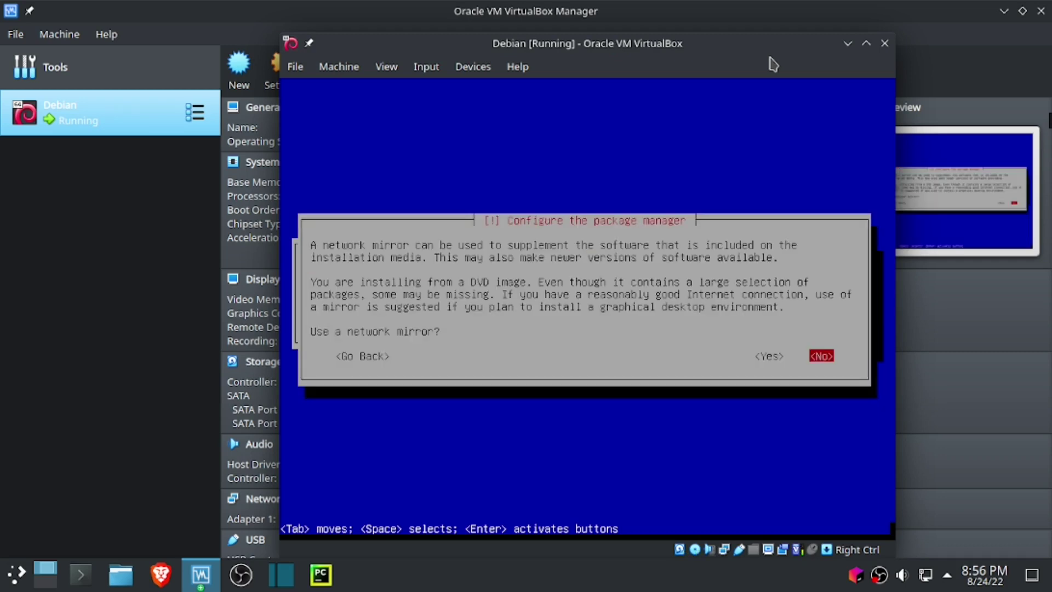
key(Left)
key(Right)
key(Return)
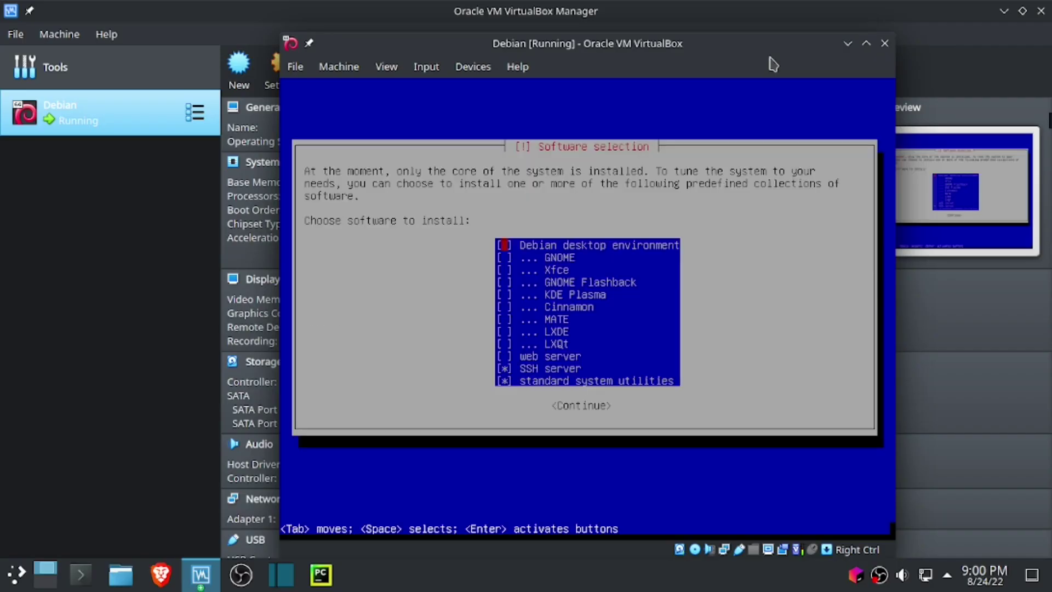
Add the web server to the software selection, keep SSH server and standard system utilities, and install the selected collections.
key(Down)
key(Down)
key(Down)
key(Down)
key(Down)
key(Down)
key(Down)
key(Down)
key(Down)
key(Down)
key(Down)
key(Up)
key(Up)
key(space)
key(Tab)
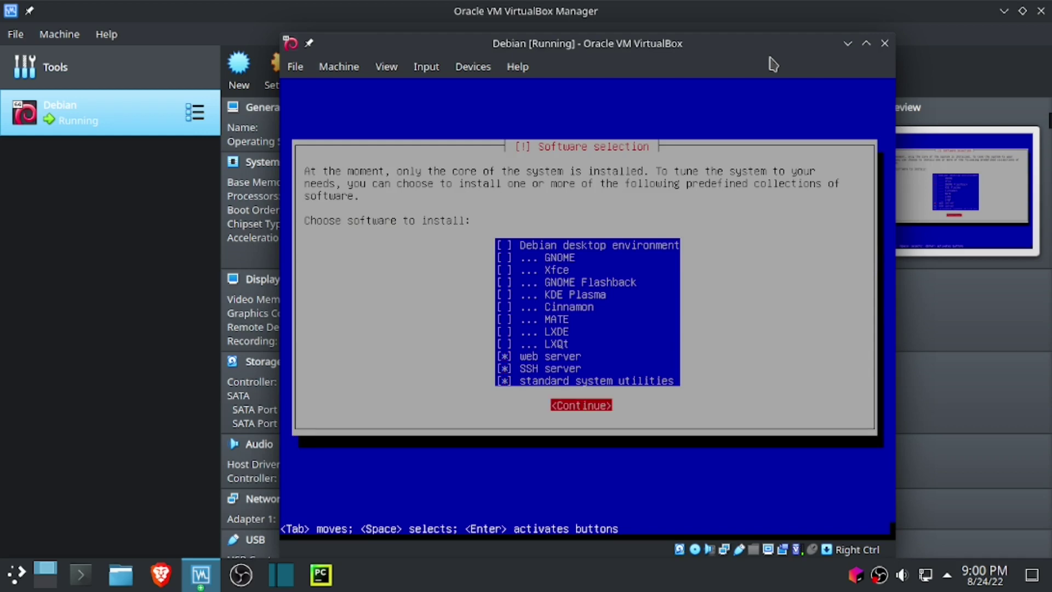
key(Return)
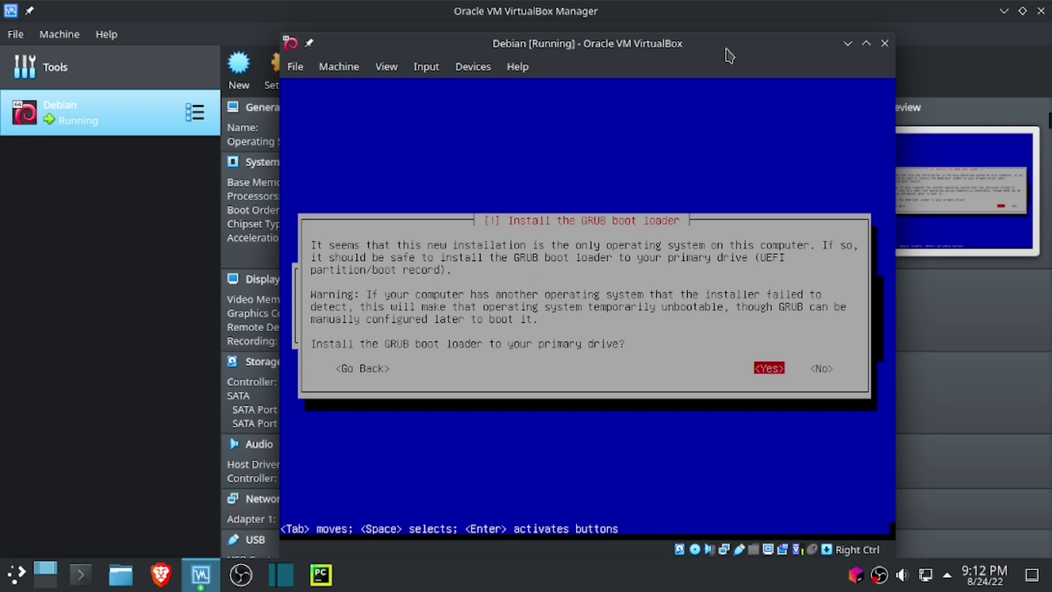
Install the GRUB boot loader to the primary drive, choosing /dev/sda as the device.
key(Tab)
key(shift+Tab)
key(Return)
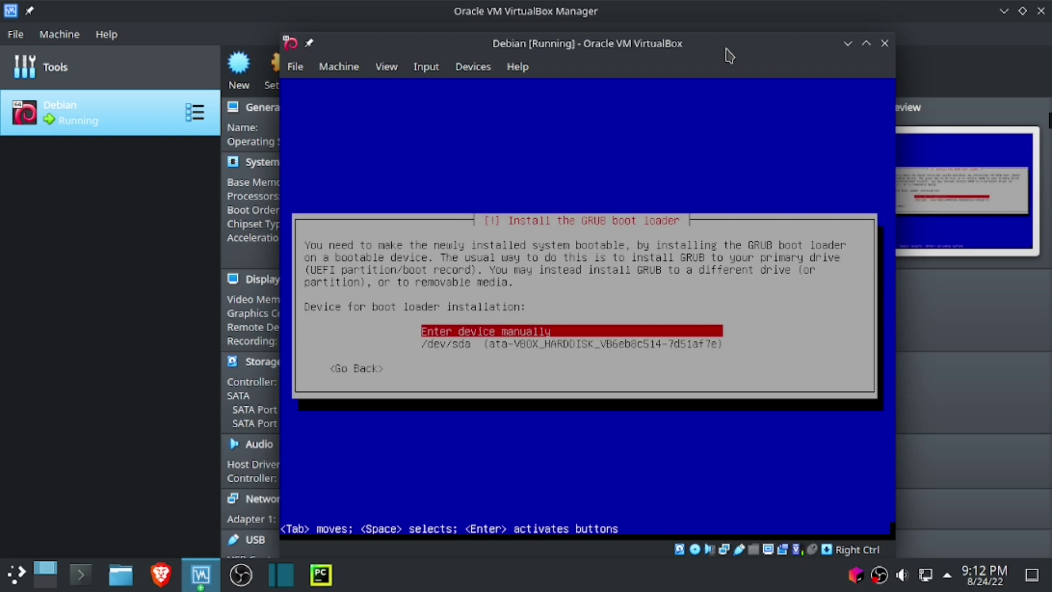
key(Down)
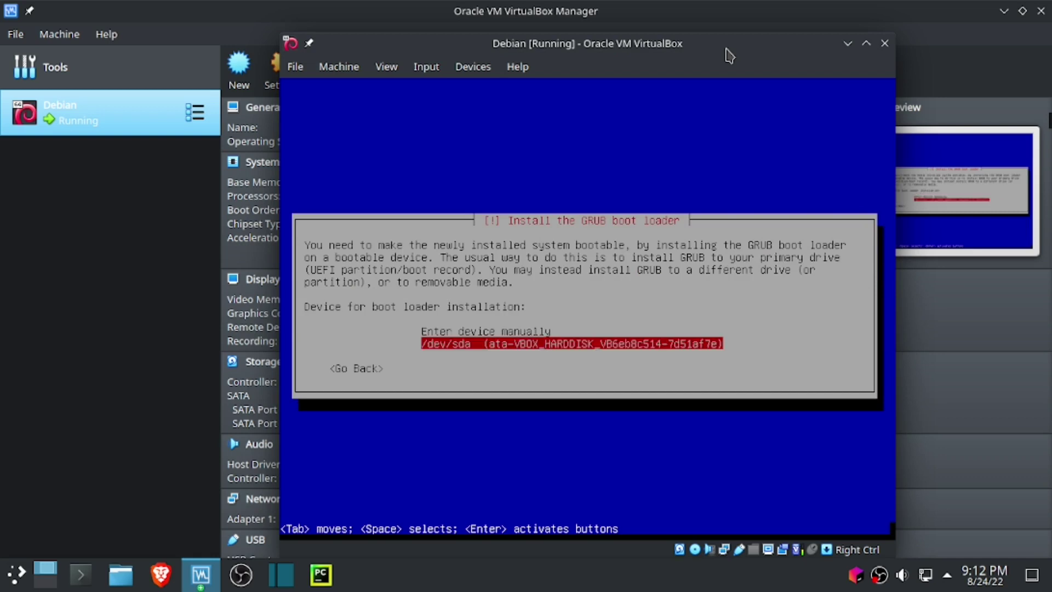
key(Return)
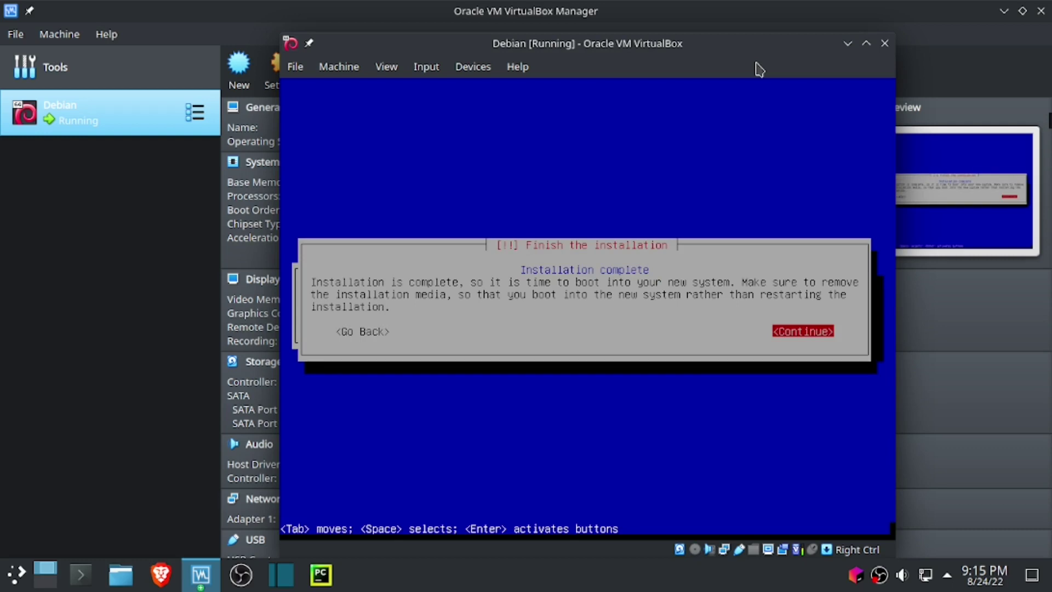
Finish the installation, boot into the new Debian system, and dismiss the mouse pointer integration notification.
key(Return)
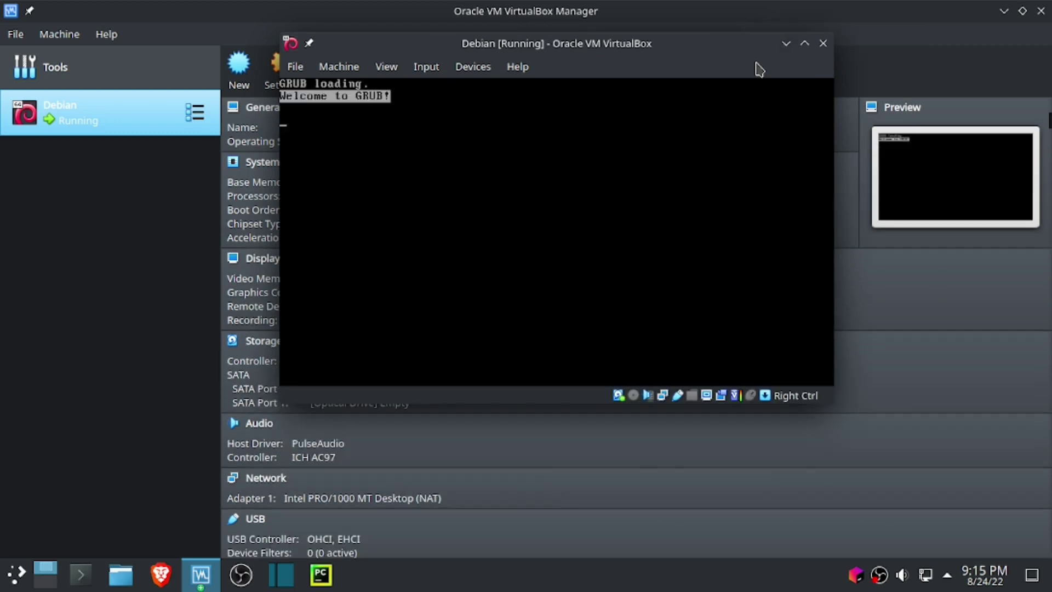
key(Return)
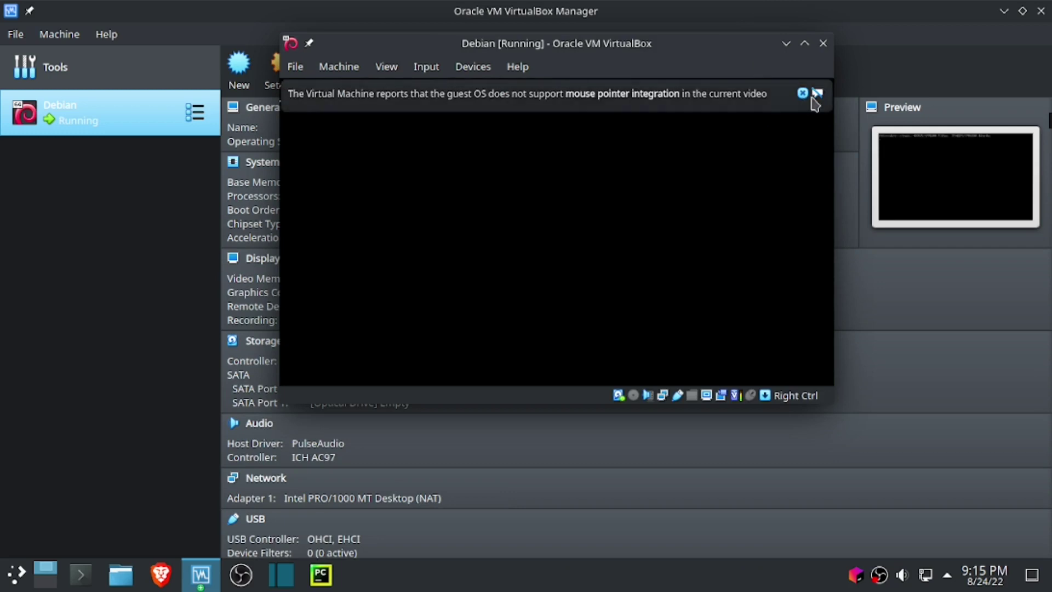
click(813, 99)
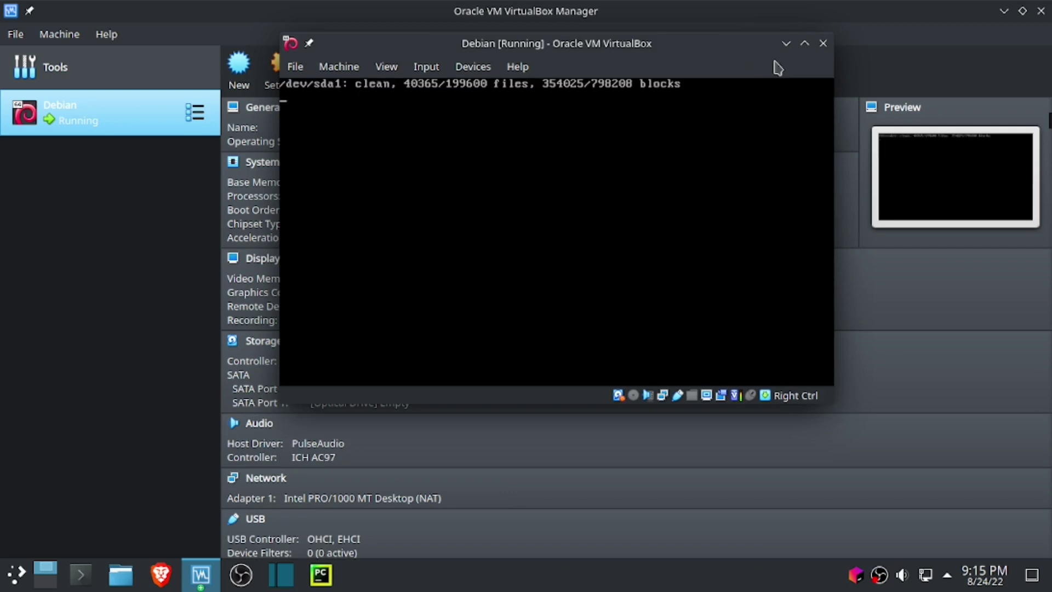
Log in to the Debian console as tkj with the account password.
text(tkj)
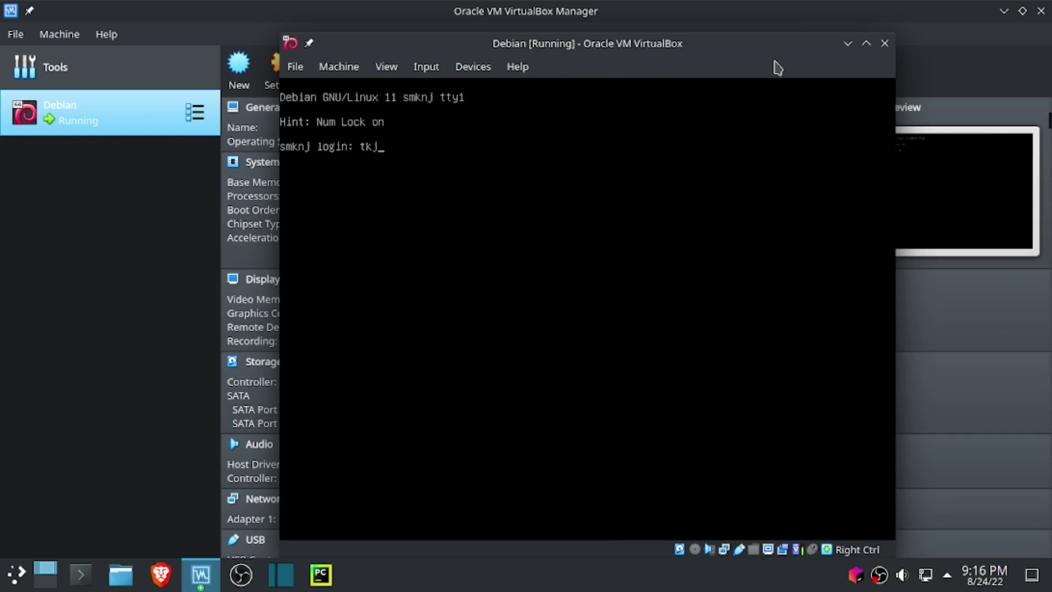
key(Return)
key(Return)
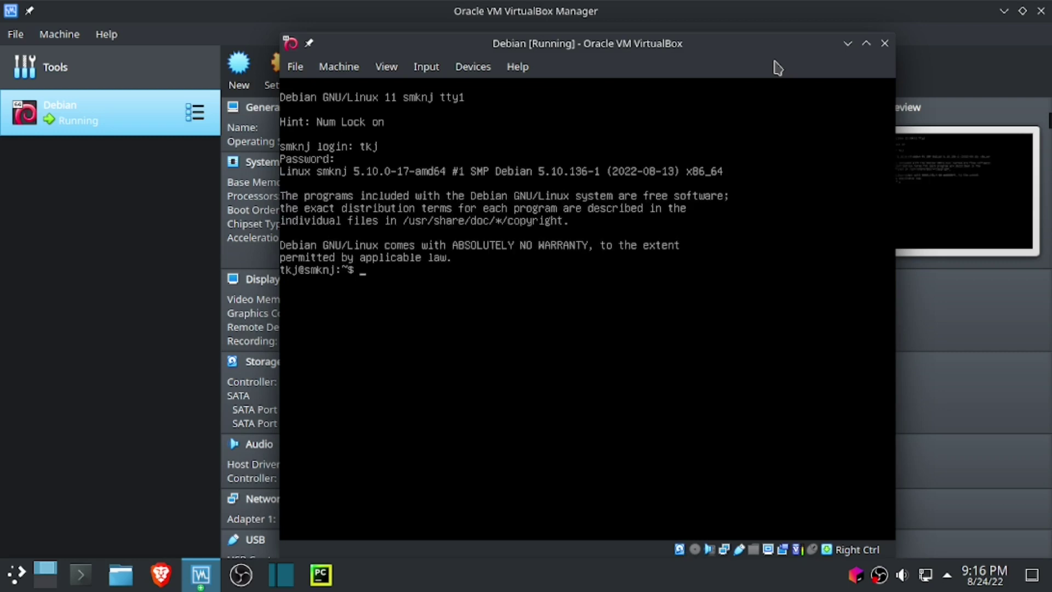
Try gaining root access with sudo su, and switch to the root account using su and the root password.
text(sudo su)
key(Return)
text(su)
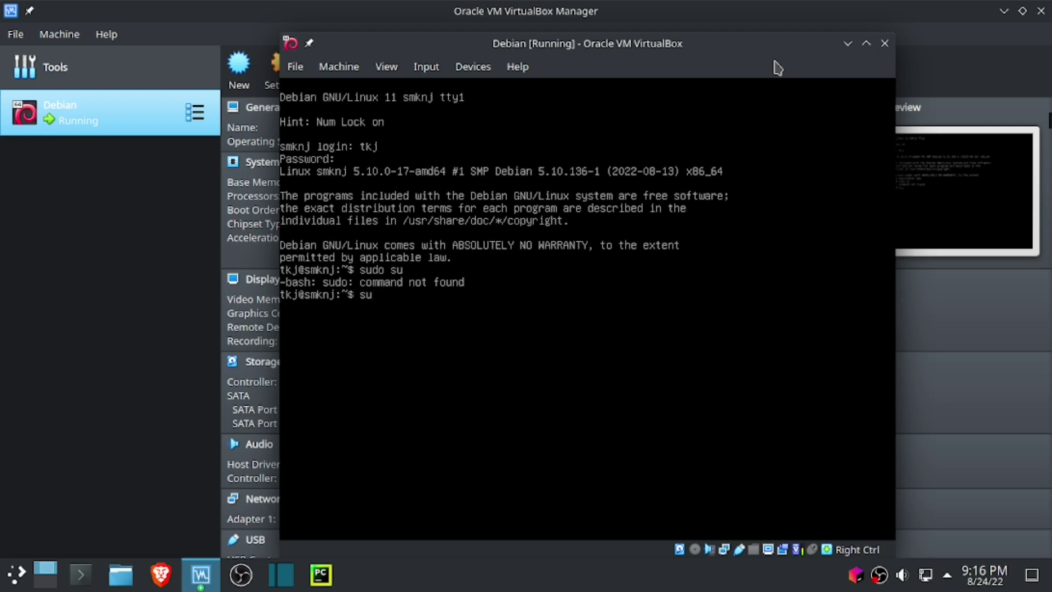
key(Return)
key(Return)
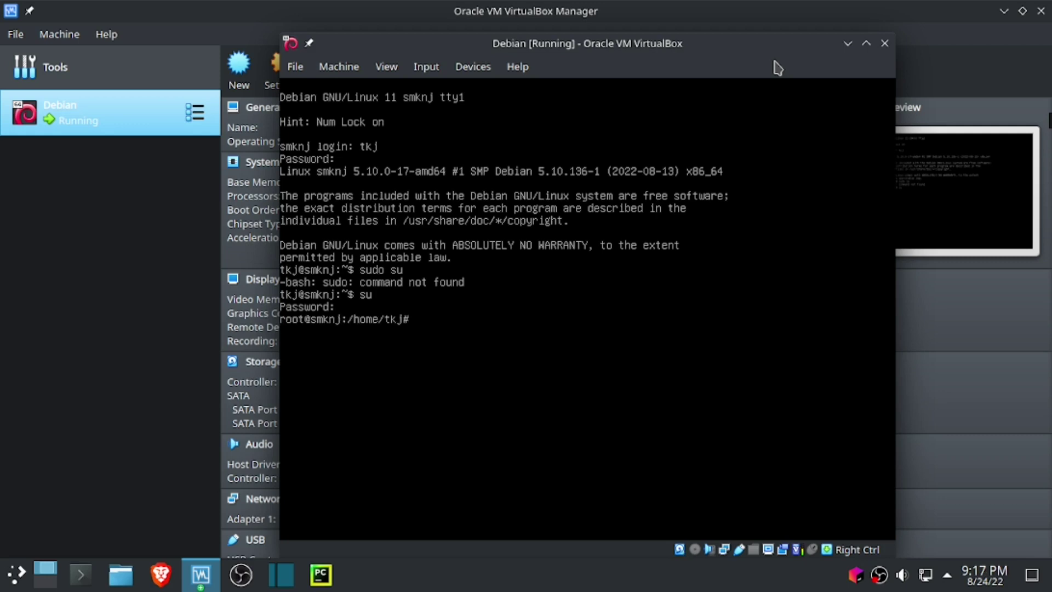